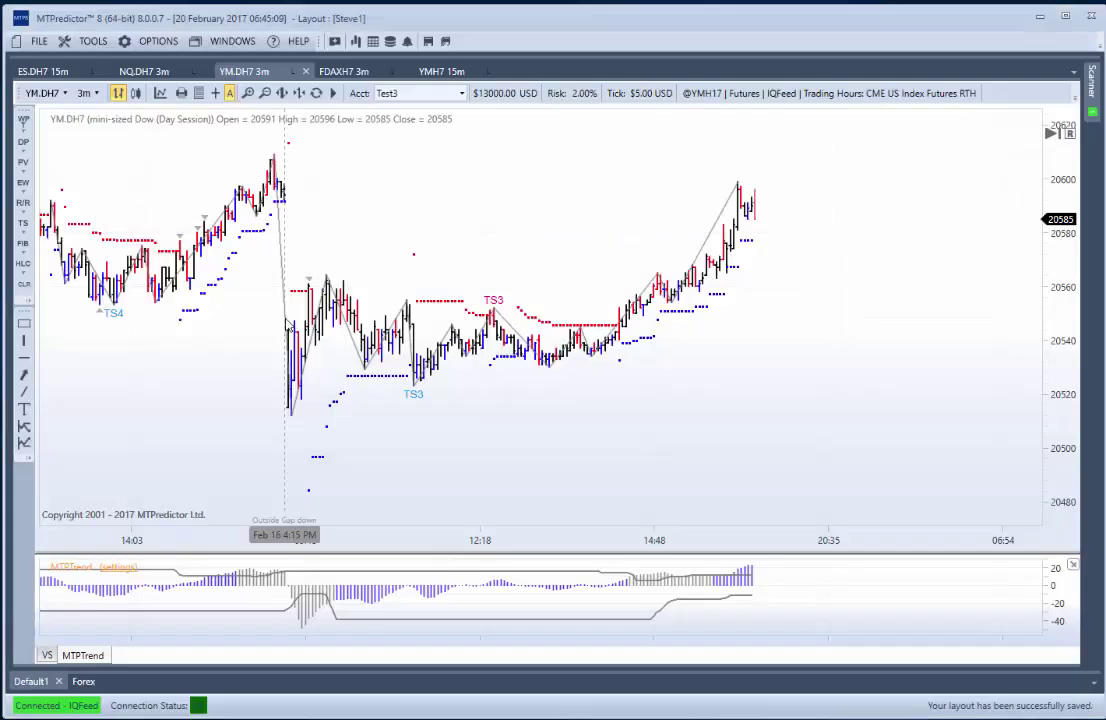
Zoom into the YM.DH7 3-minute chart and pan to the latest bars near 20585
scroll(439, 453, "up", 2)
left_click_drag(439, 453, 358, 455)
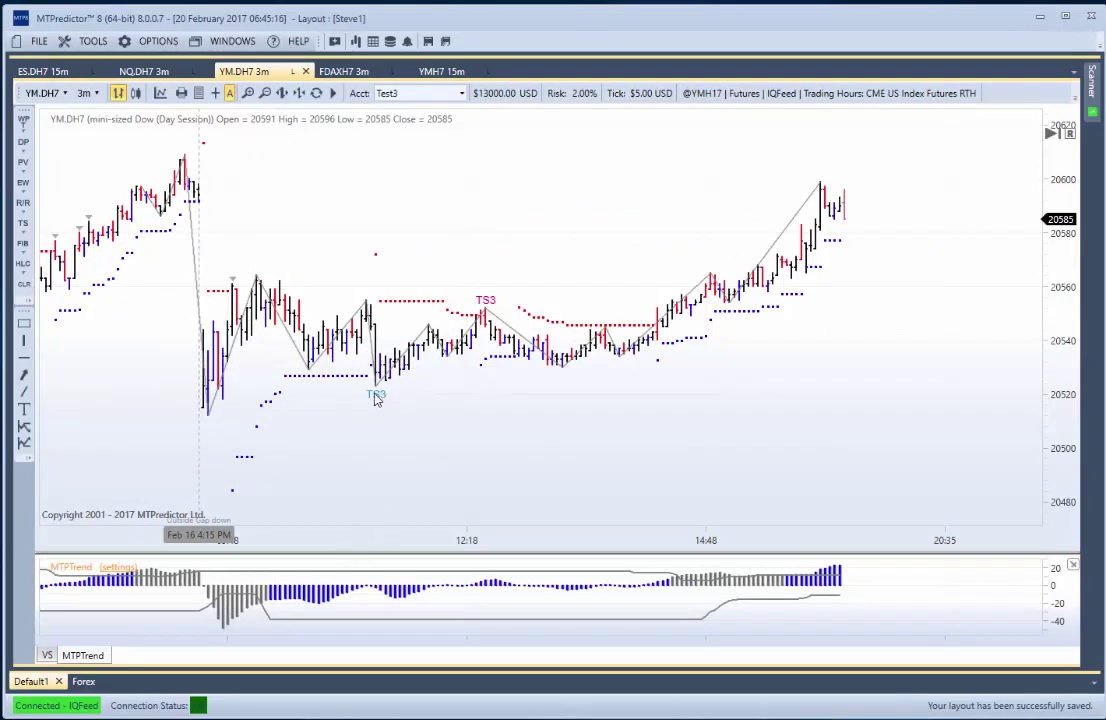
scroll(158, 409, "up", 1)
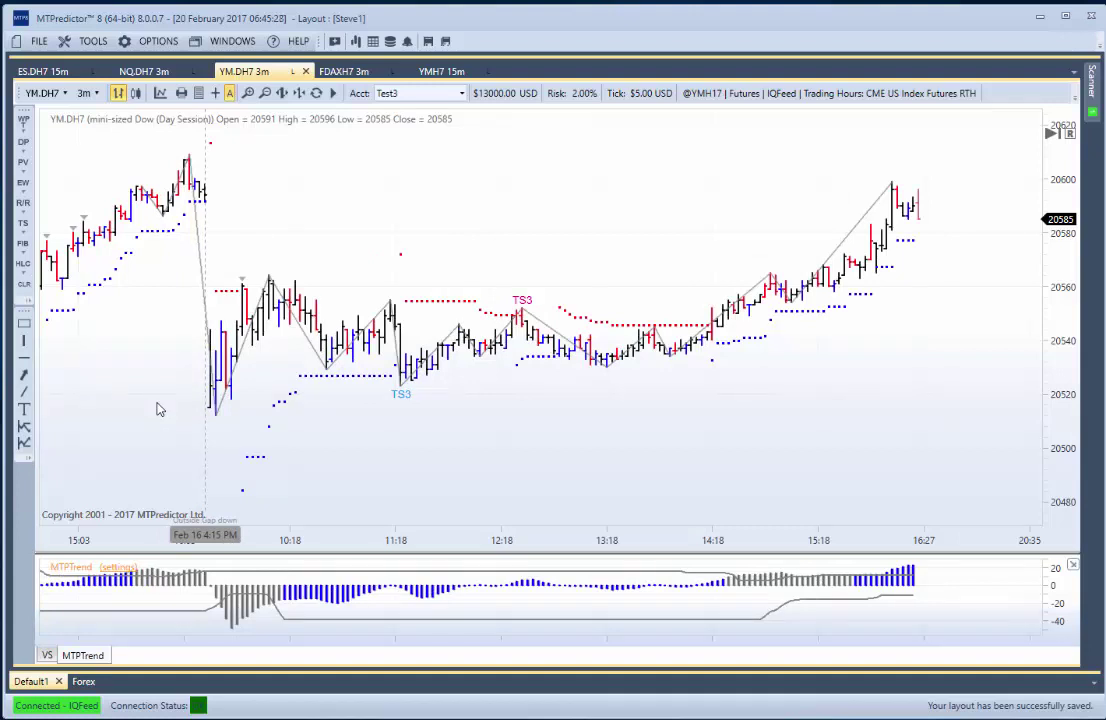
Open the ES.DH7 chart on 3-minute bars and zoom in
left_click(43, 71)
left_click(87, 93)
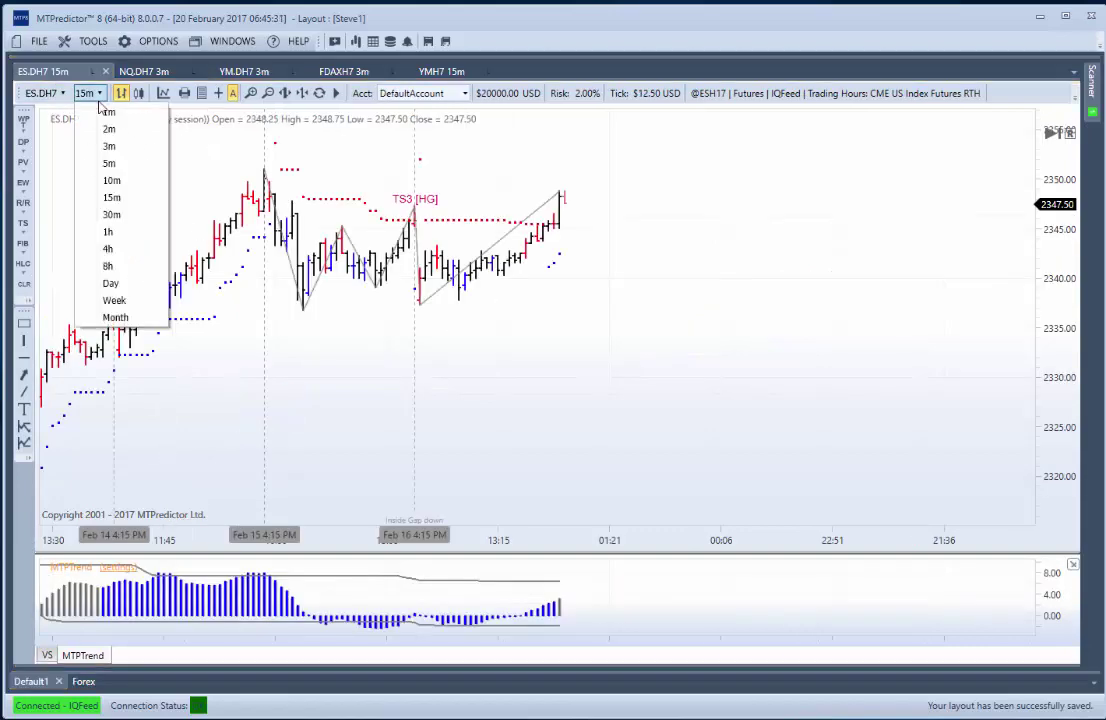
left_click(115, 149)
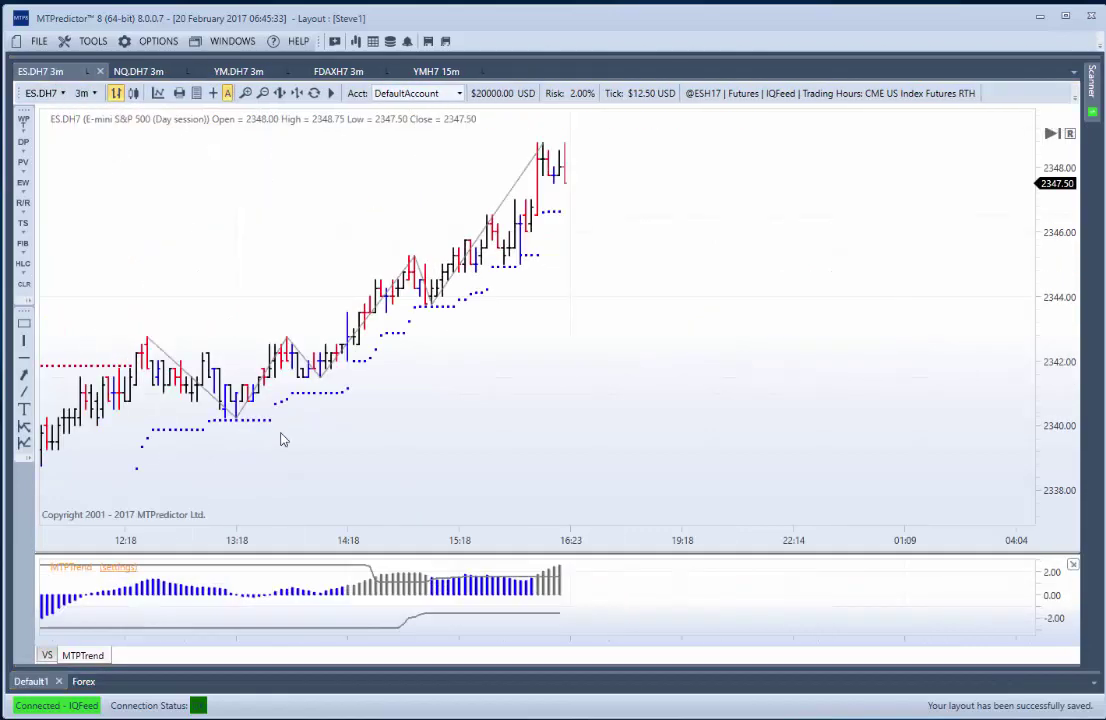
scroll(626, 455, "down", 1)
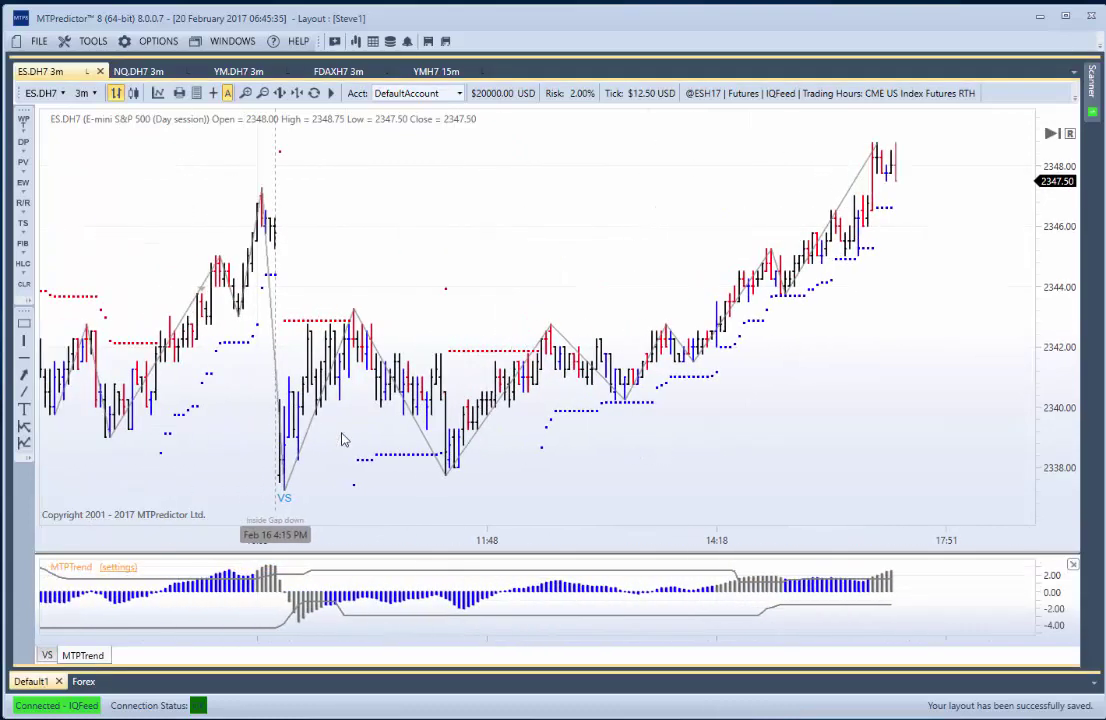
scroll(320, 445, "down", 1)
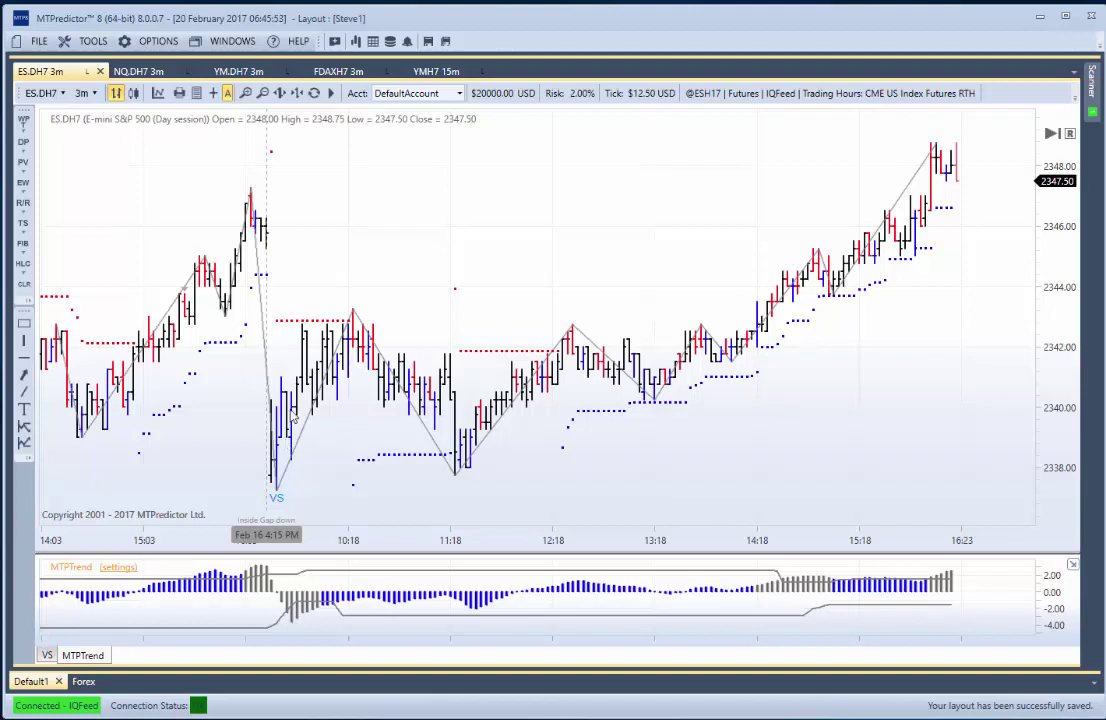
Return the ES chart to 15-minute bars covering Feb 14 to Feb 16
left_click(88, 93)
left_click(110, 196)
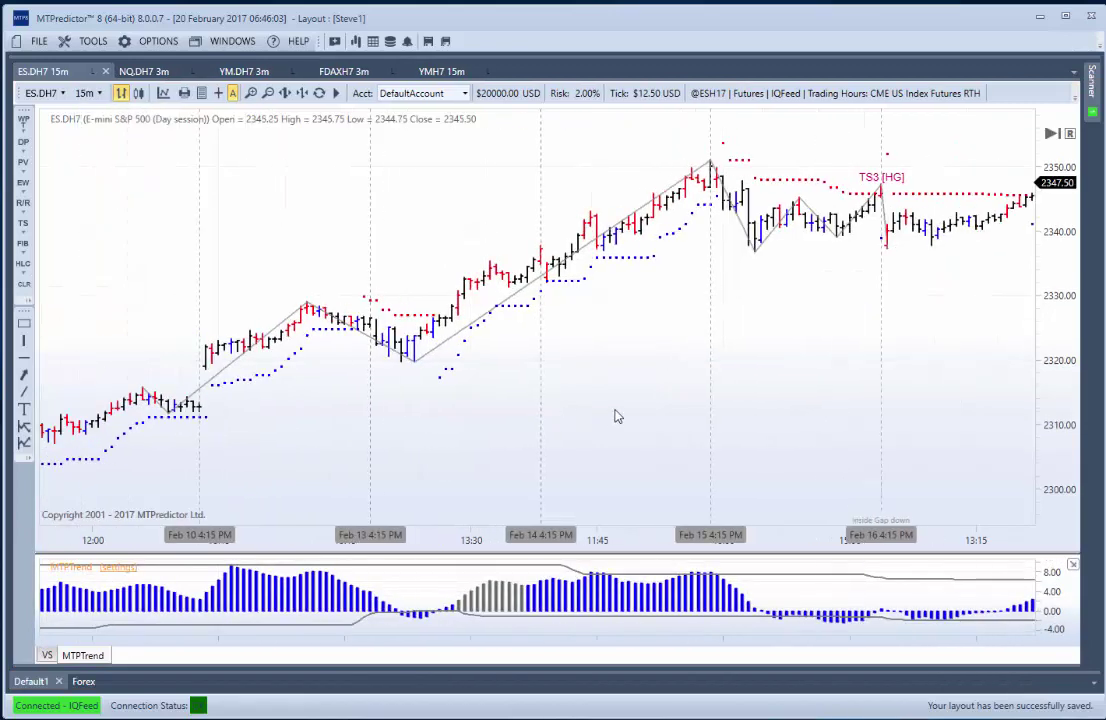
scroll(230, 437, "down", 1)
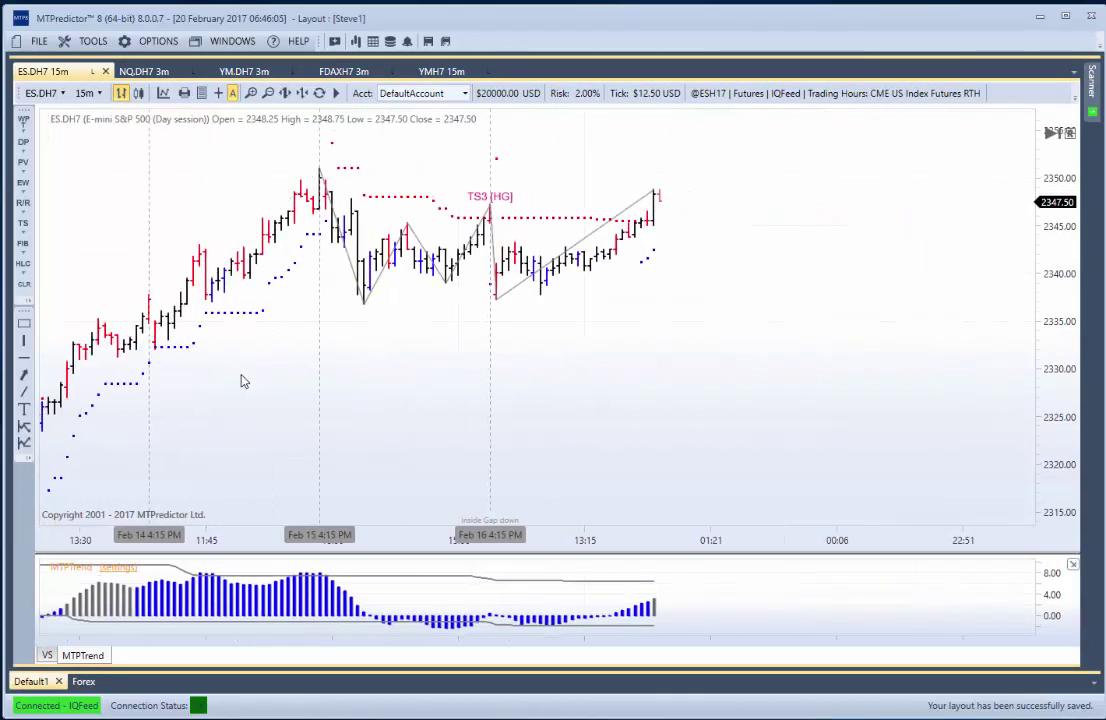
scroll(459, 373, "up", 1)
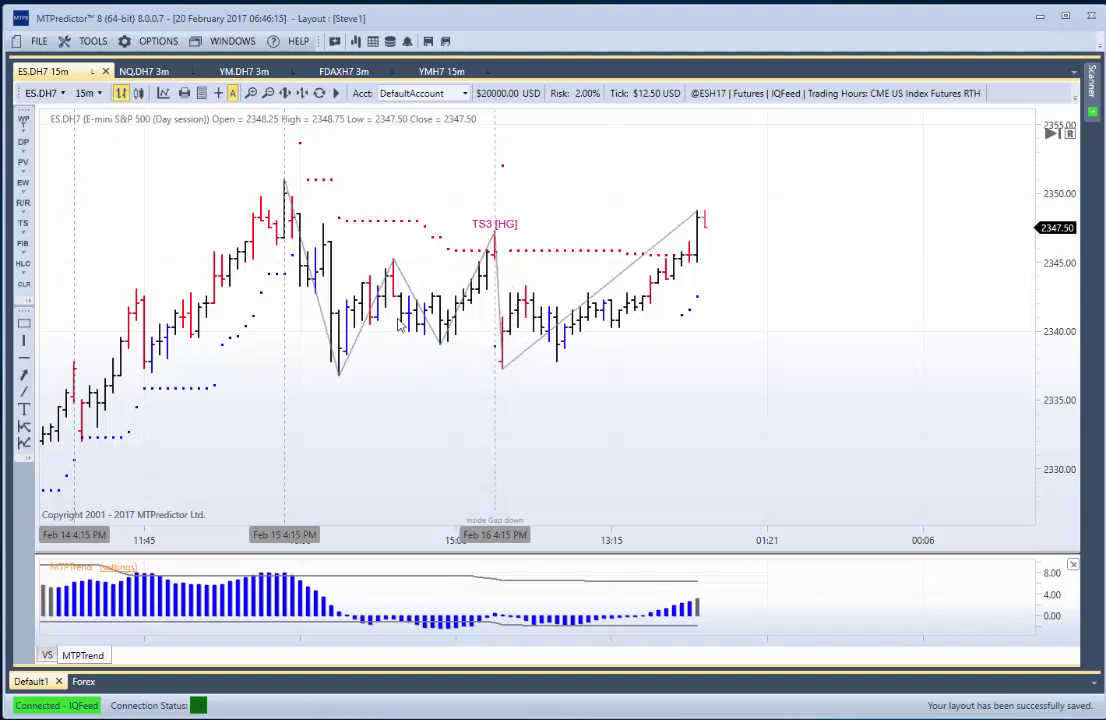
Add a 15-minute Decision Point support zone near 2338 on ES, then extend it to the 3-minute chart's left edge
right_click(445, 342)
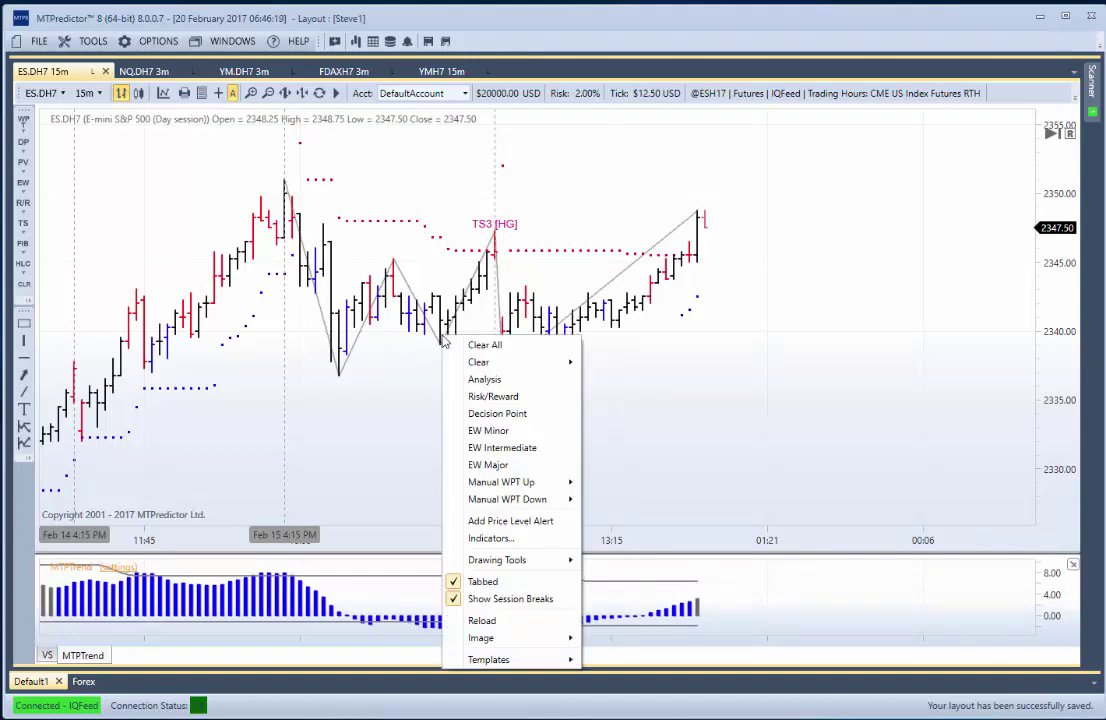
left_click(483, 411)
mouse_move(488, 368)
left_mouse_down()
mouse_move(428, 370)
mouse_move(471, 373)
left_mouse_up()
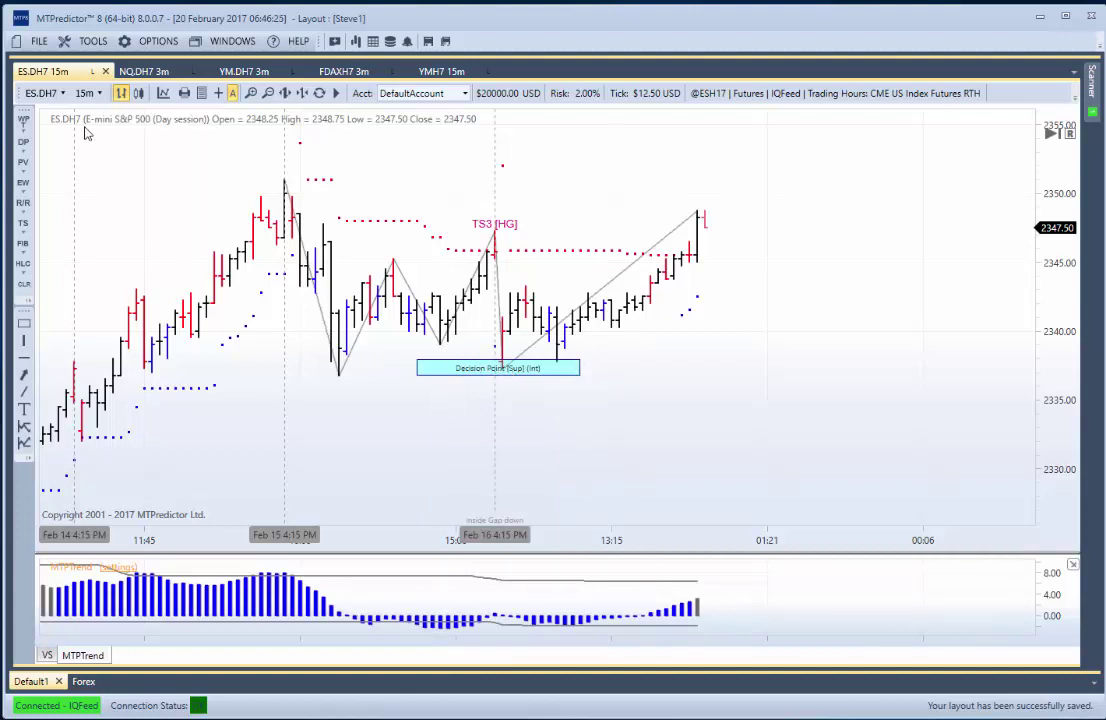
left_click(85, 93)
left_click(112, 146)
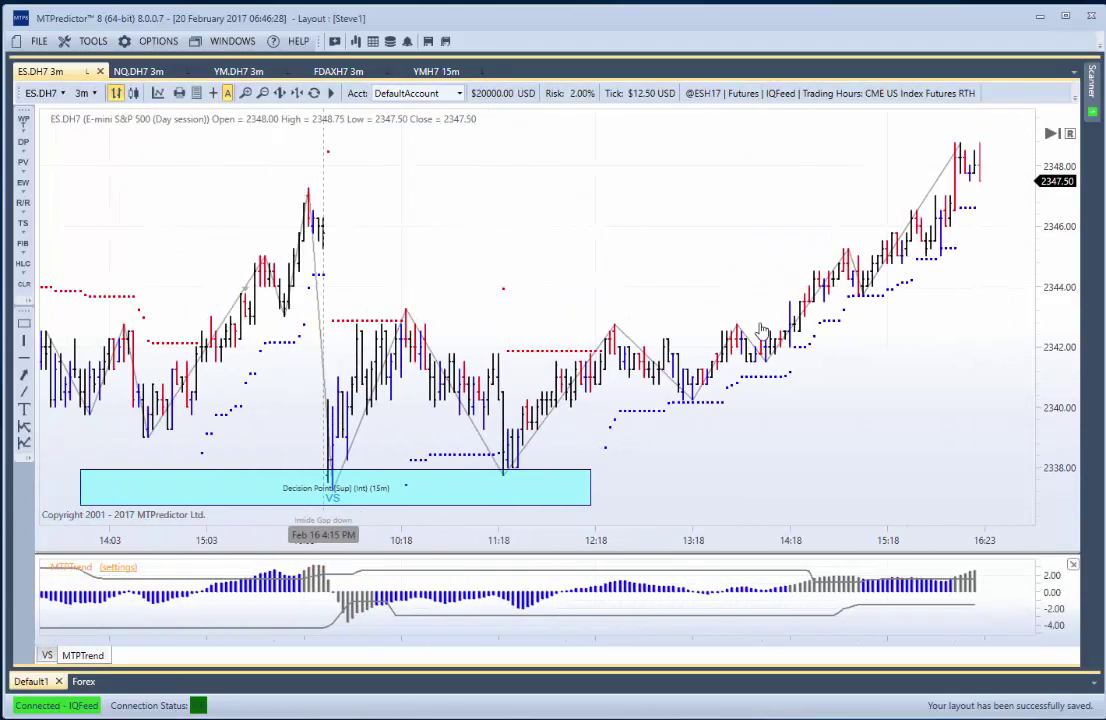
left_click_drag(499, 497, 363, 489)
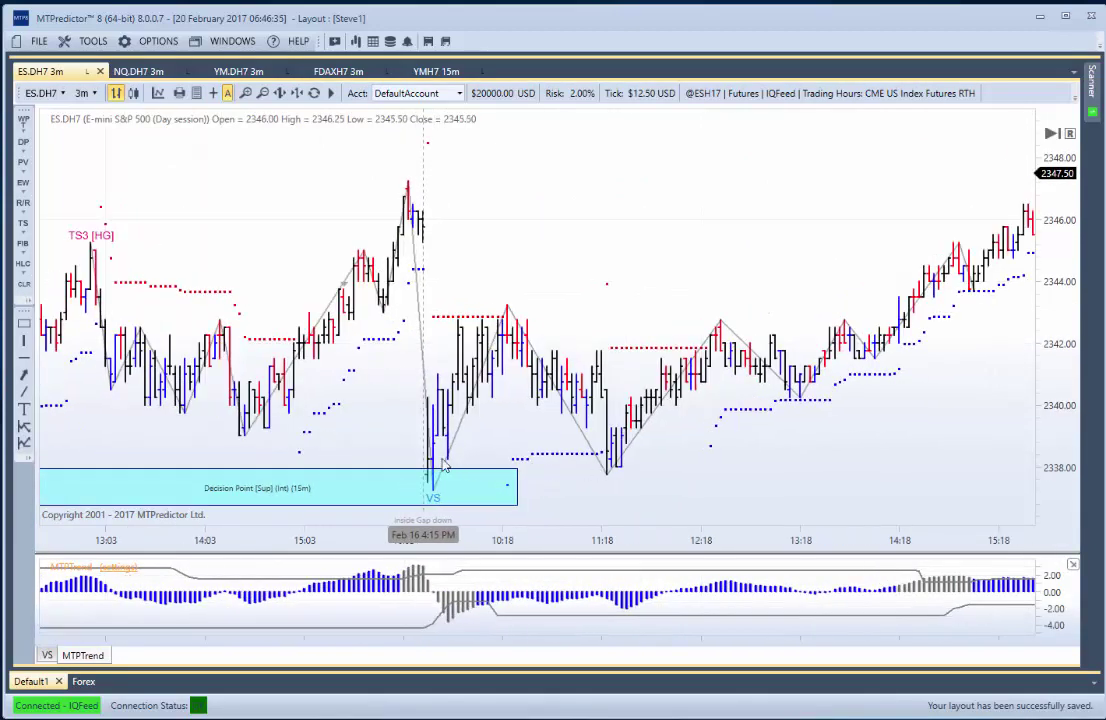
Run Analysis on ES for a long 2-contract setup at 2340.25, stop 2337.00, target 2348.50
right_click(434, 413)
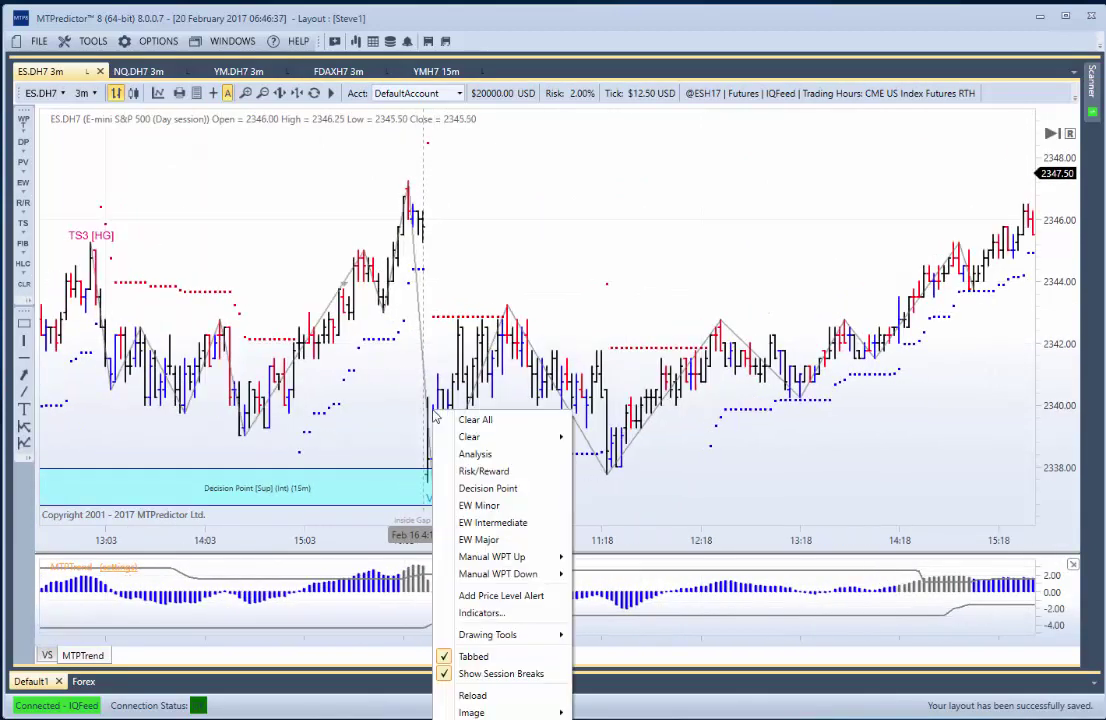
left_click(475, 454)
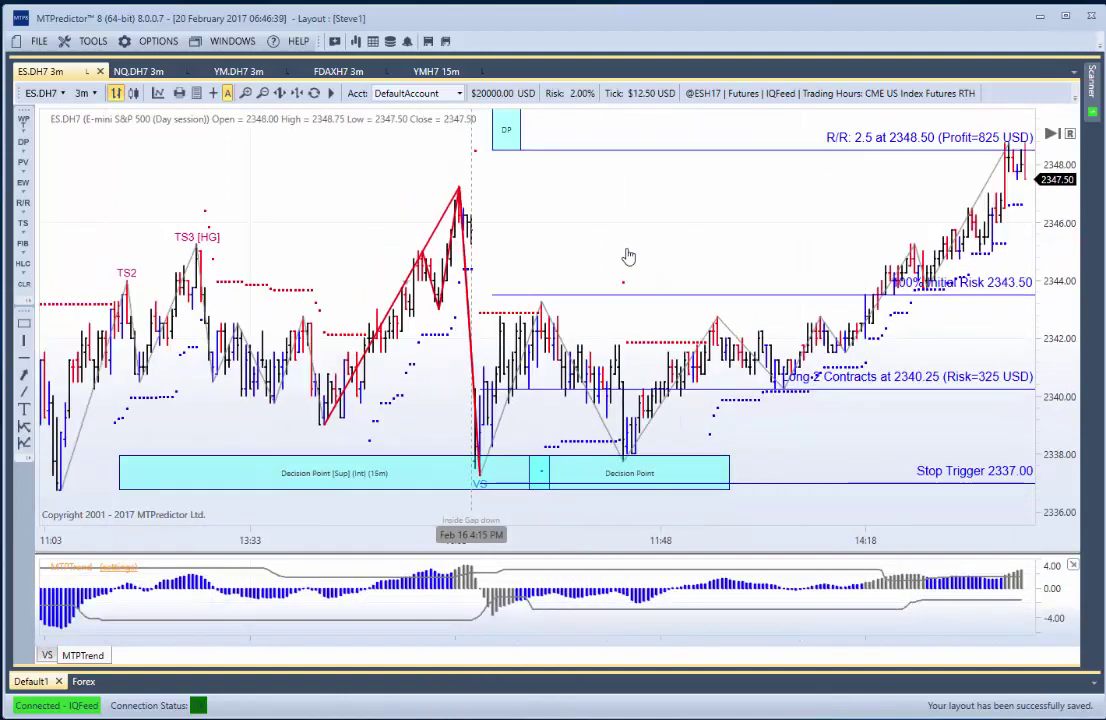
left_click_drag(651, 261, 499, 249)
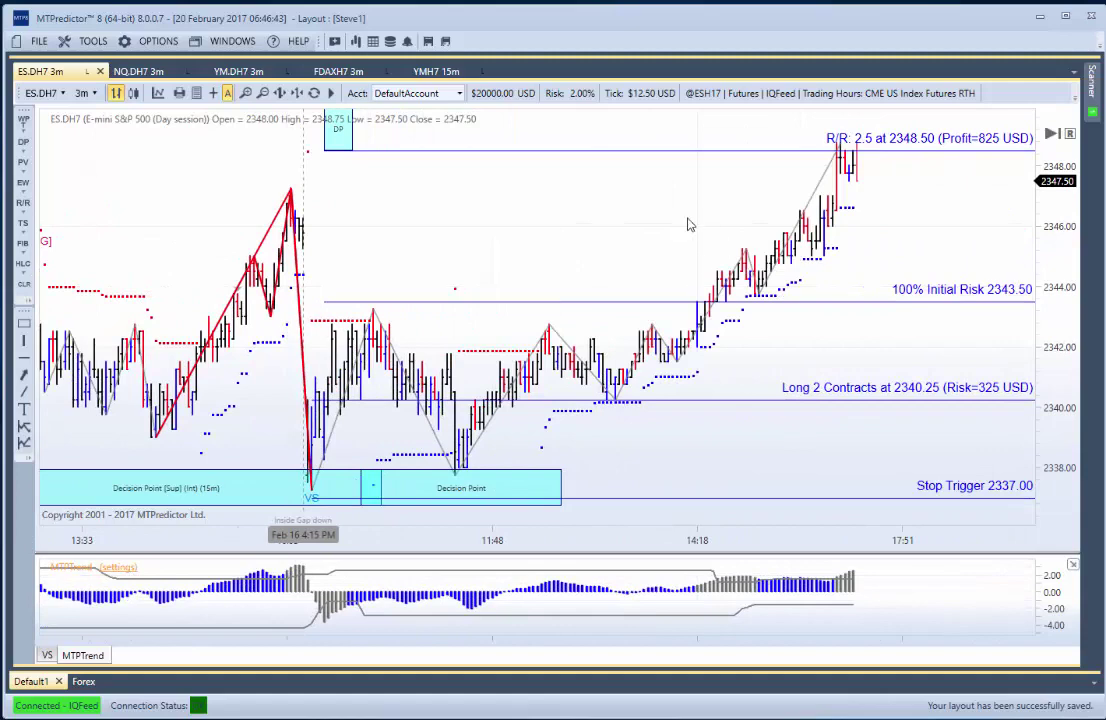
scroll(694, 227, "down", 3)
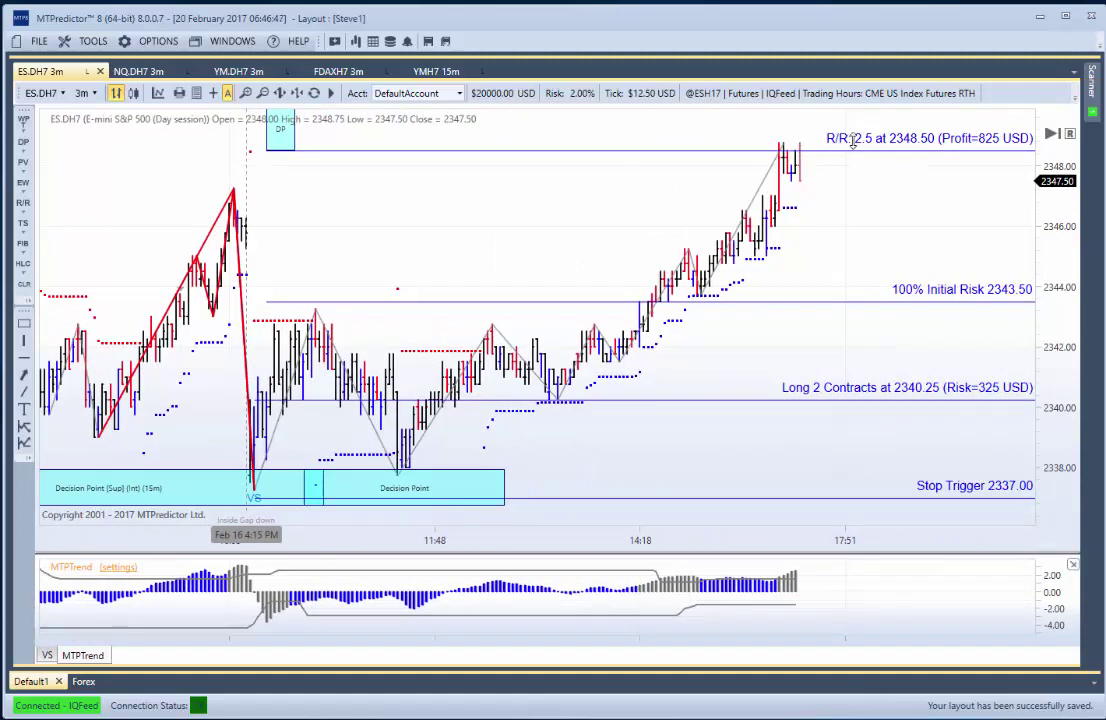
scroll(413, 263, "up", 2)
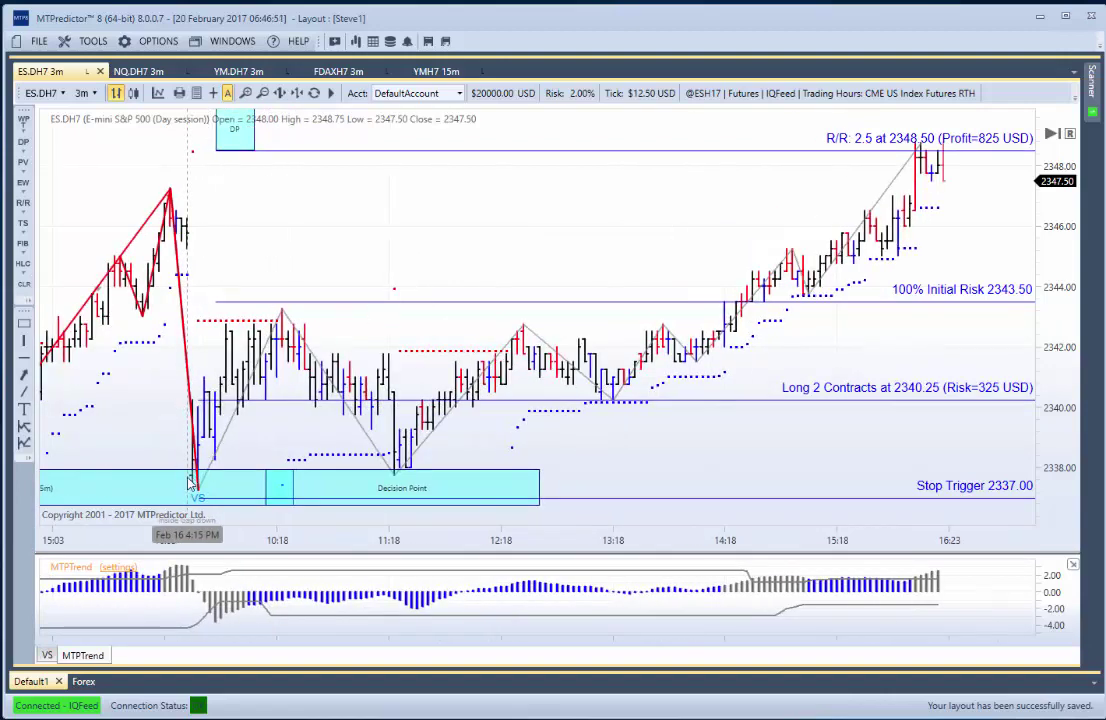
View the VS volume panel, then return the lower panel to MTPTrend
left_click(46, 655)
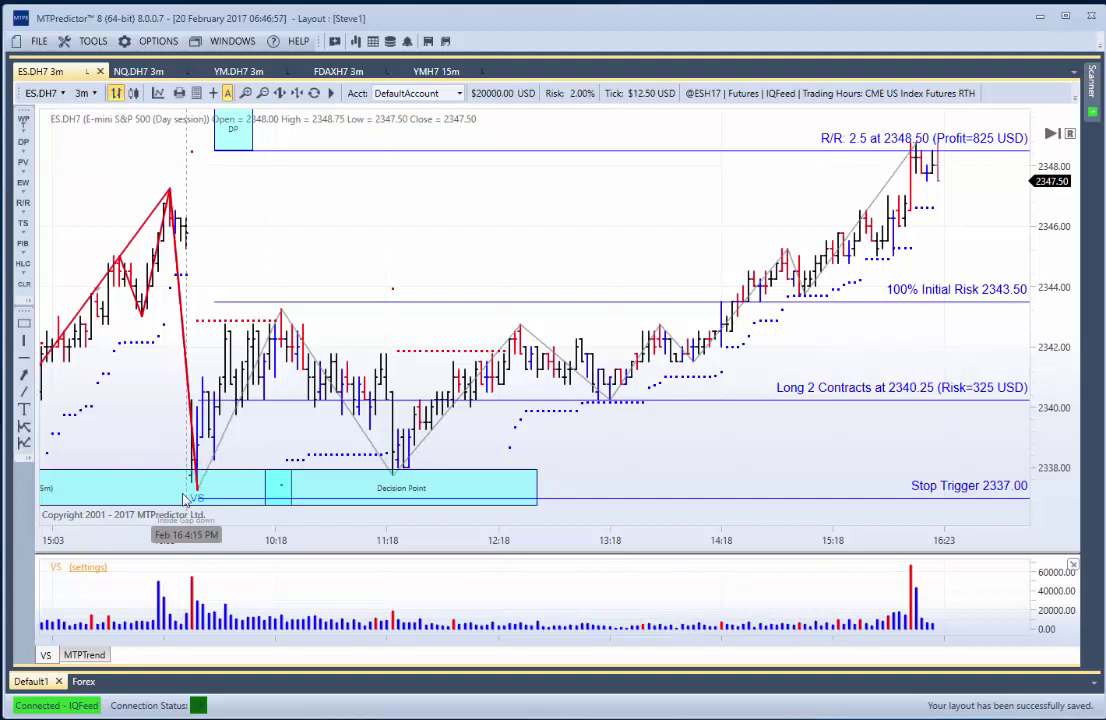
left_click(82, 657)
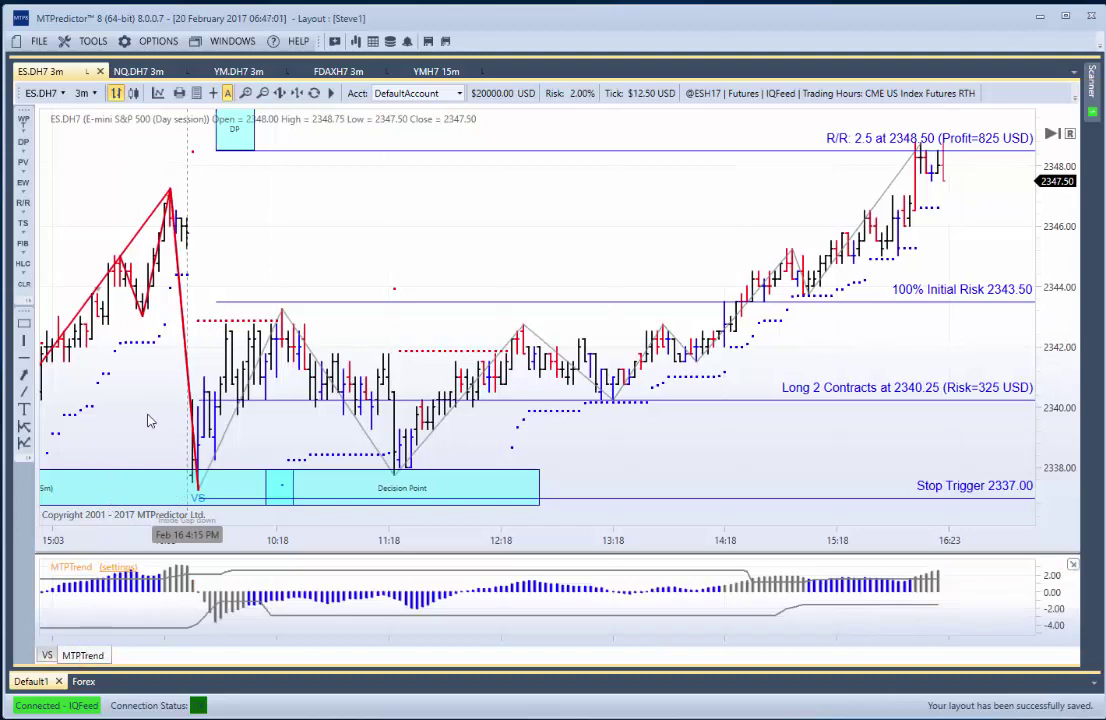
scroll(132, 364, "down", 1)
Clear all trade-setup lines from the ES chart and pan to the latest bars
right_click(297, 246)
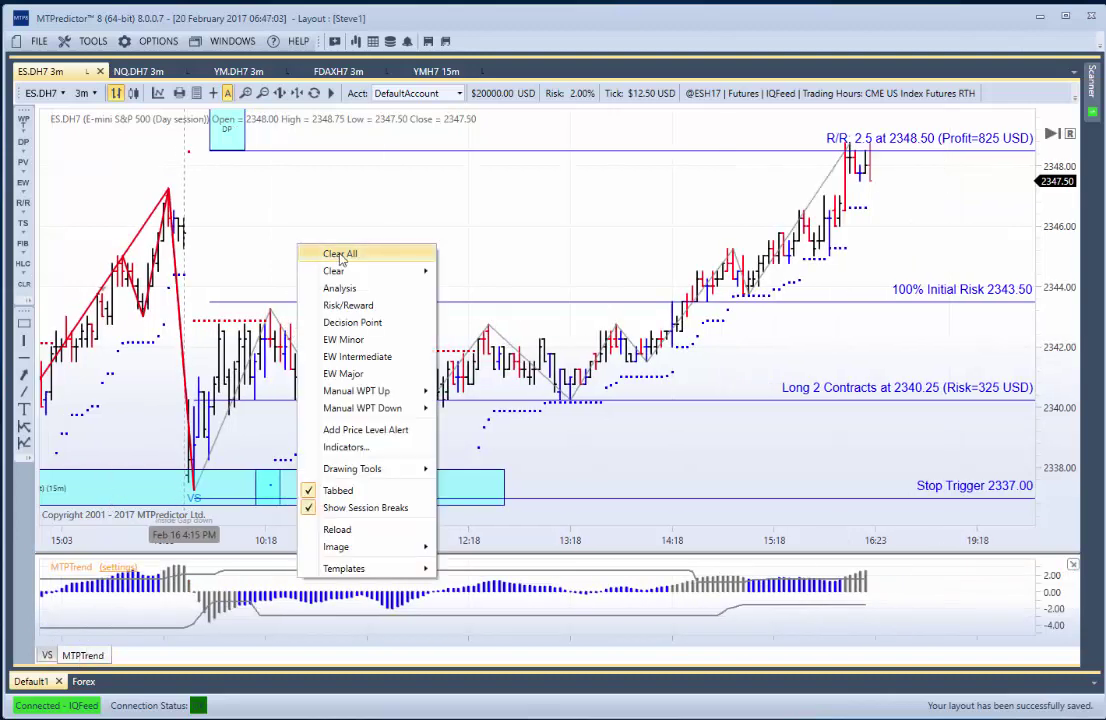
left_click(340, 256)
scroll(410, 247, "up", 3)
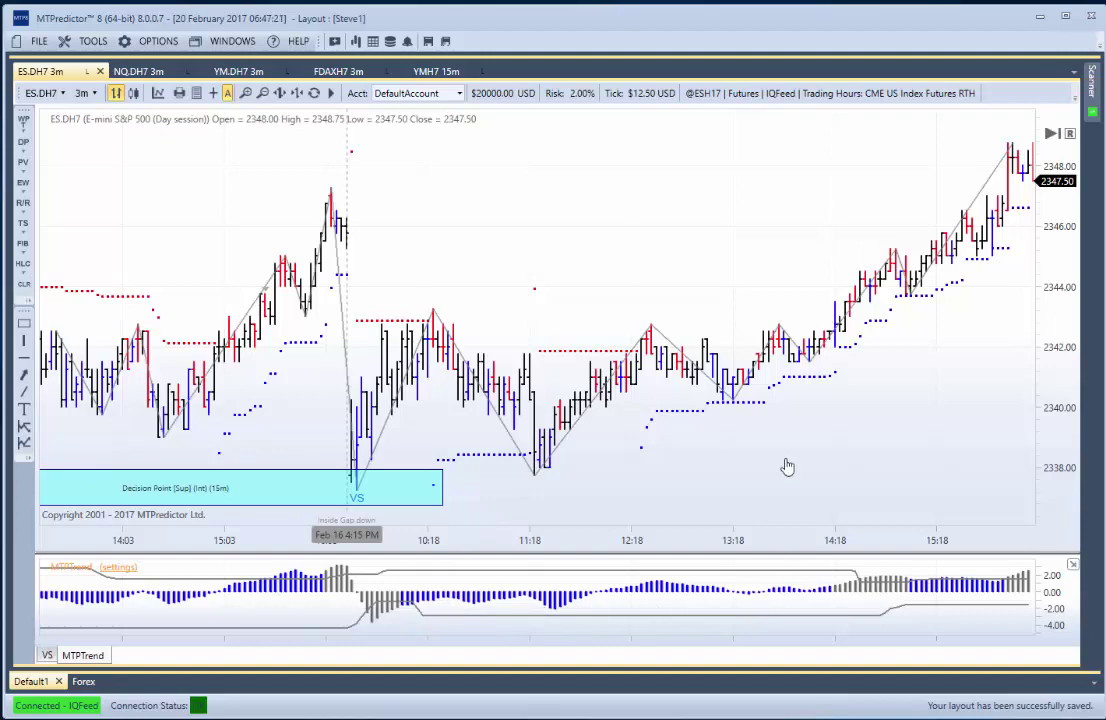
left_click_drag(790, 465, 595, 442)
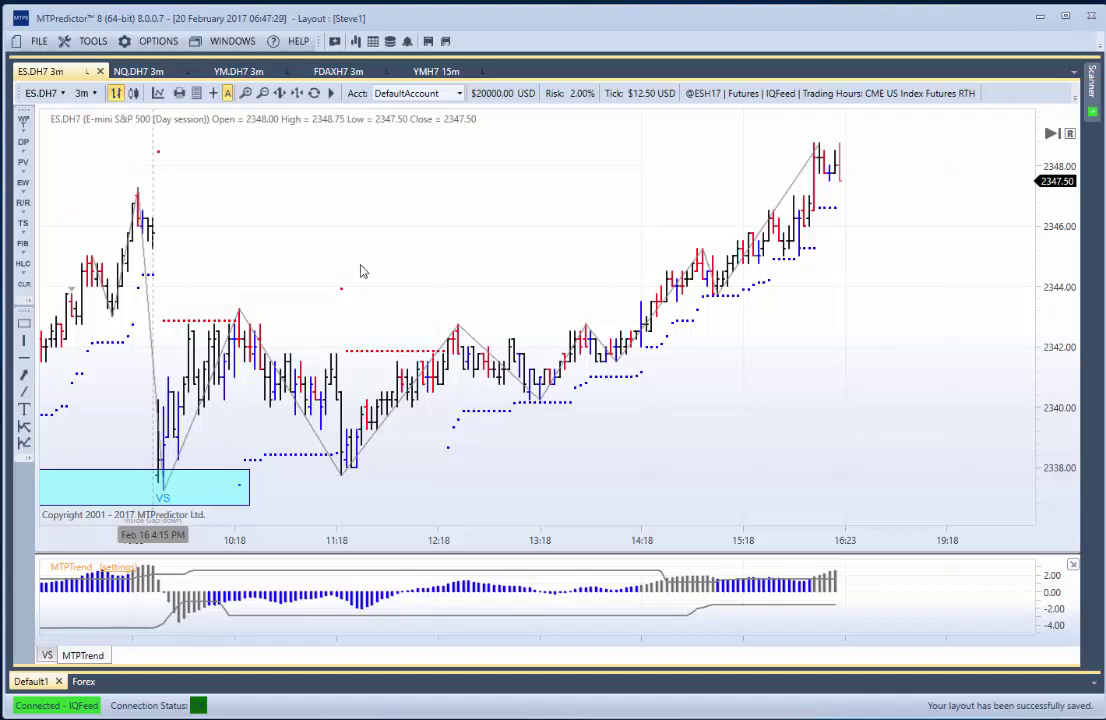
Run Analysis on NQ.DH7 for Wave 5 targets and a long 8-contract setup at 5304.50
left_click(144, 79)
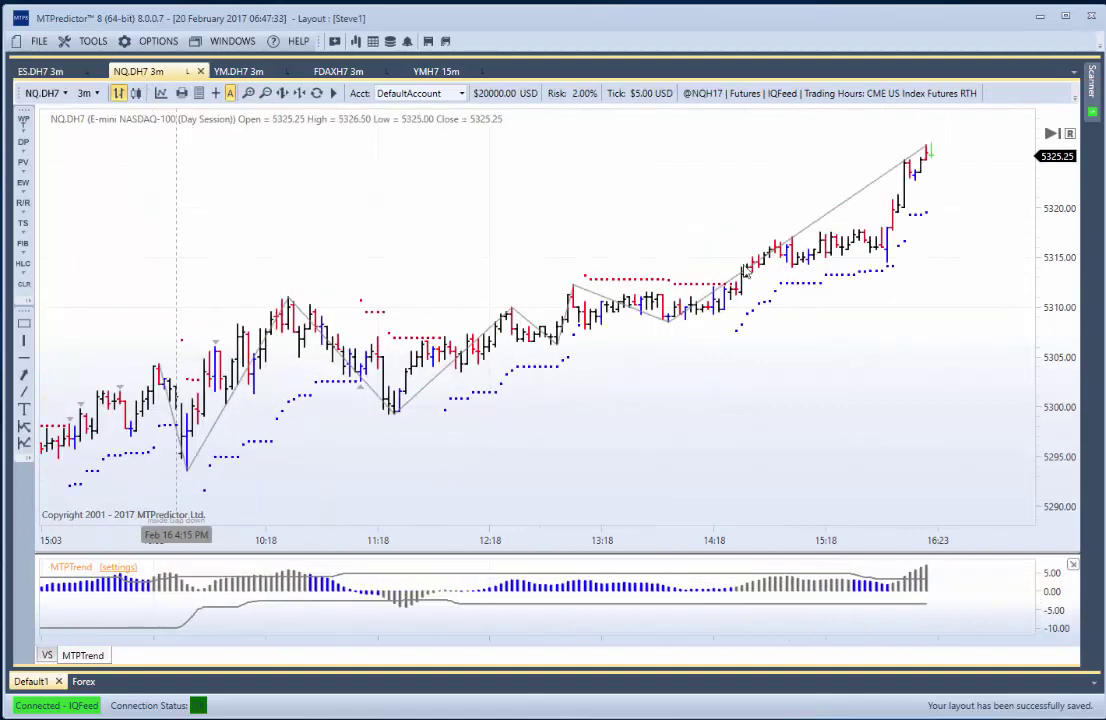
right_click(362, 383)
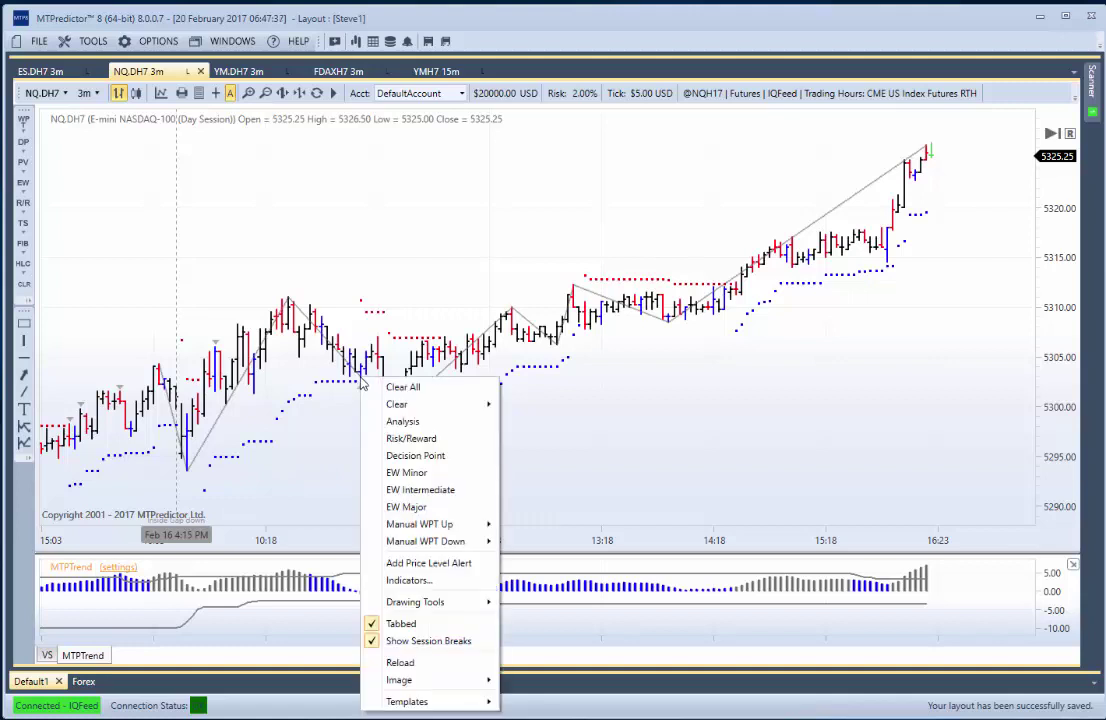
left_click(395, 424)
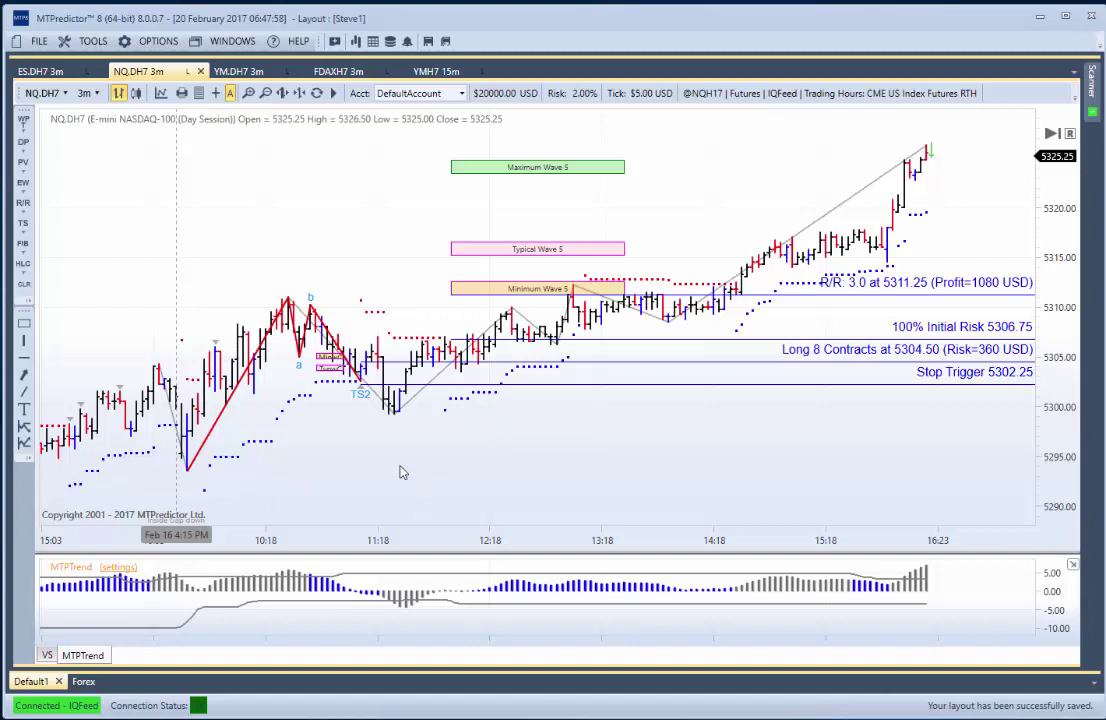
scroll(397, 463, "up", 1)
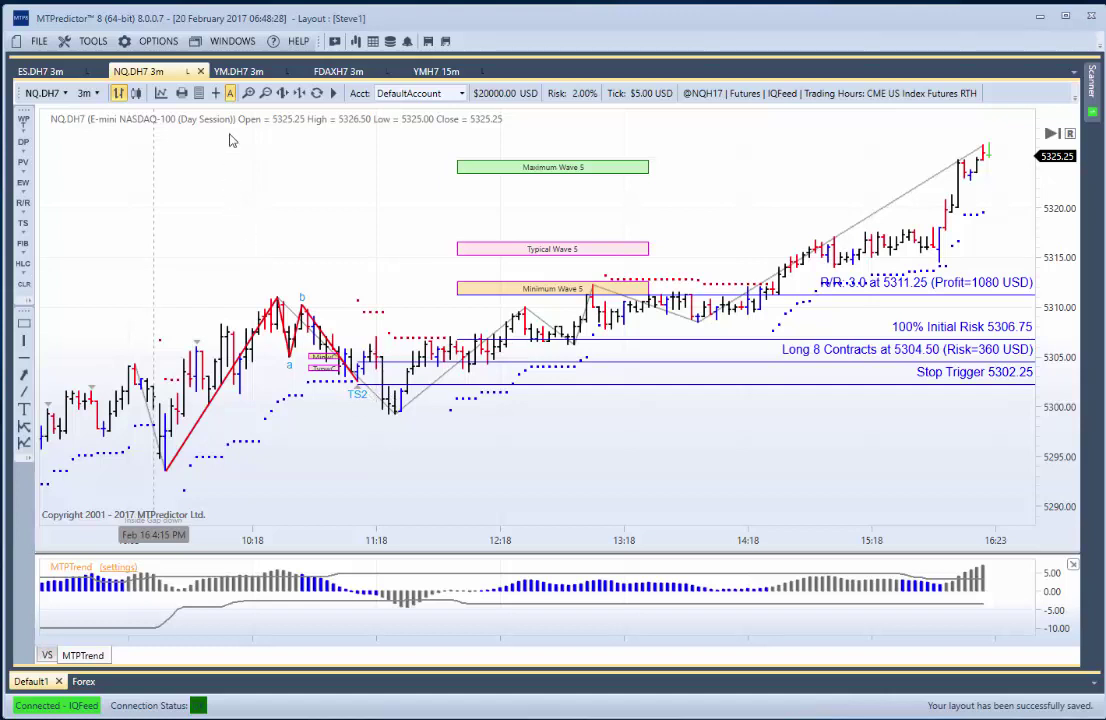
Open the YM.DH7 chart on 15-minute bars
left_click(232, 71)
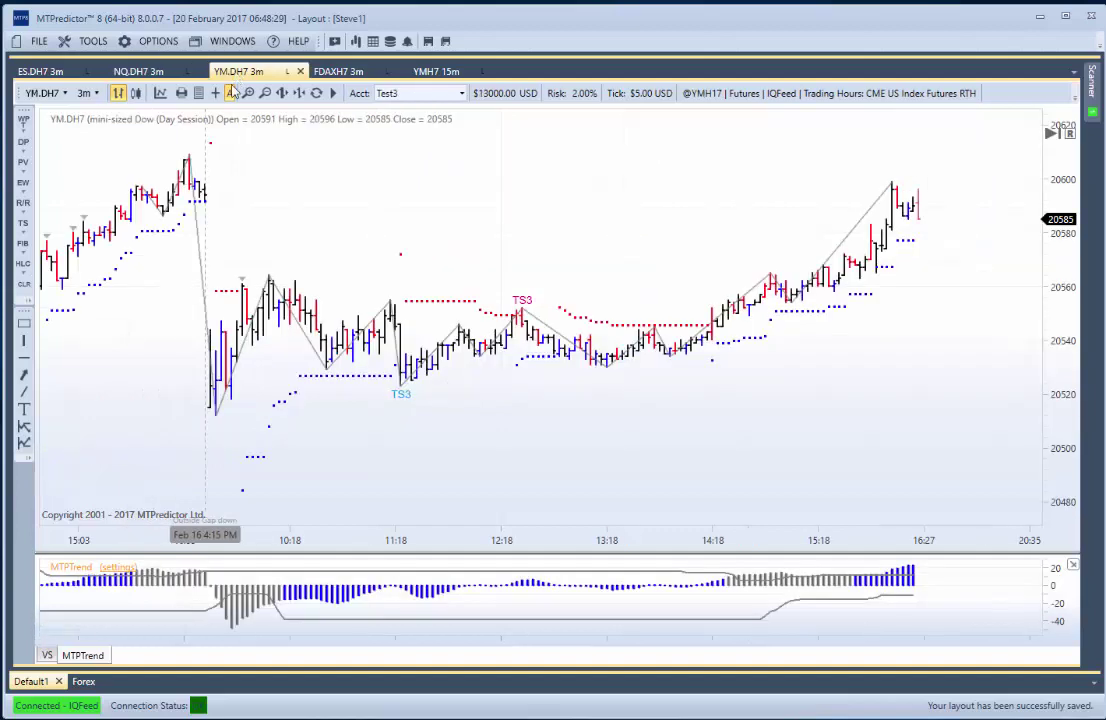
left_click(85, 93)
left_click(114, 197)
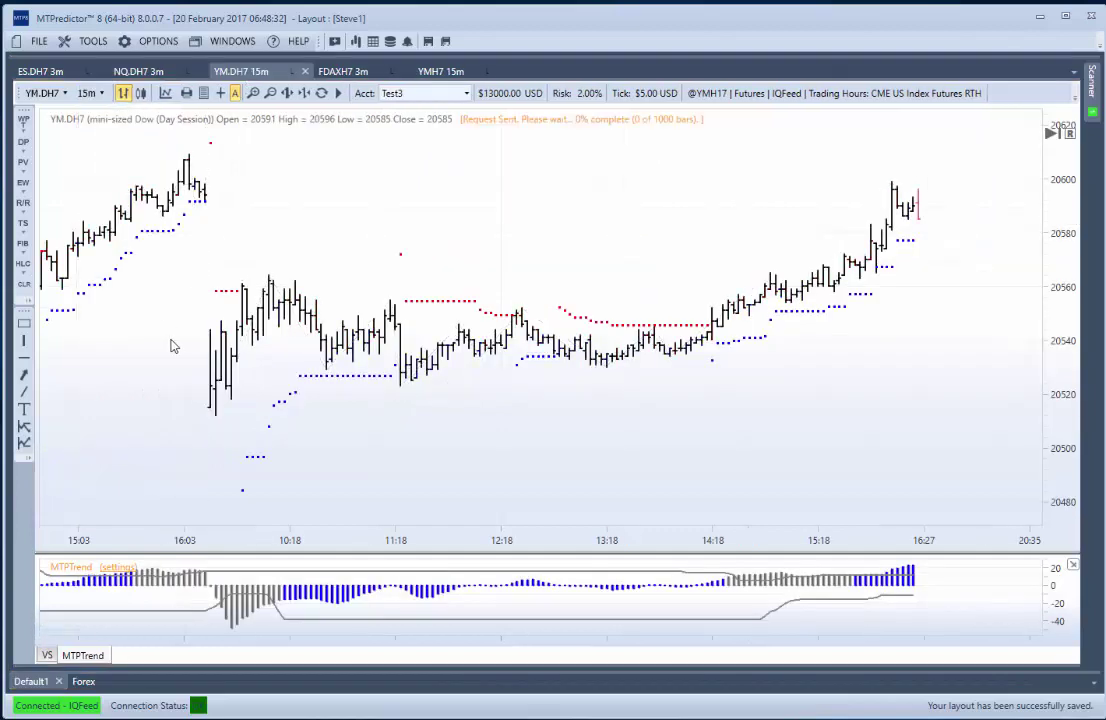
scroll(432, 381, "up", 5)
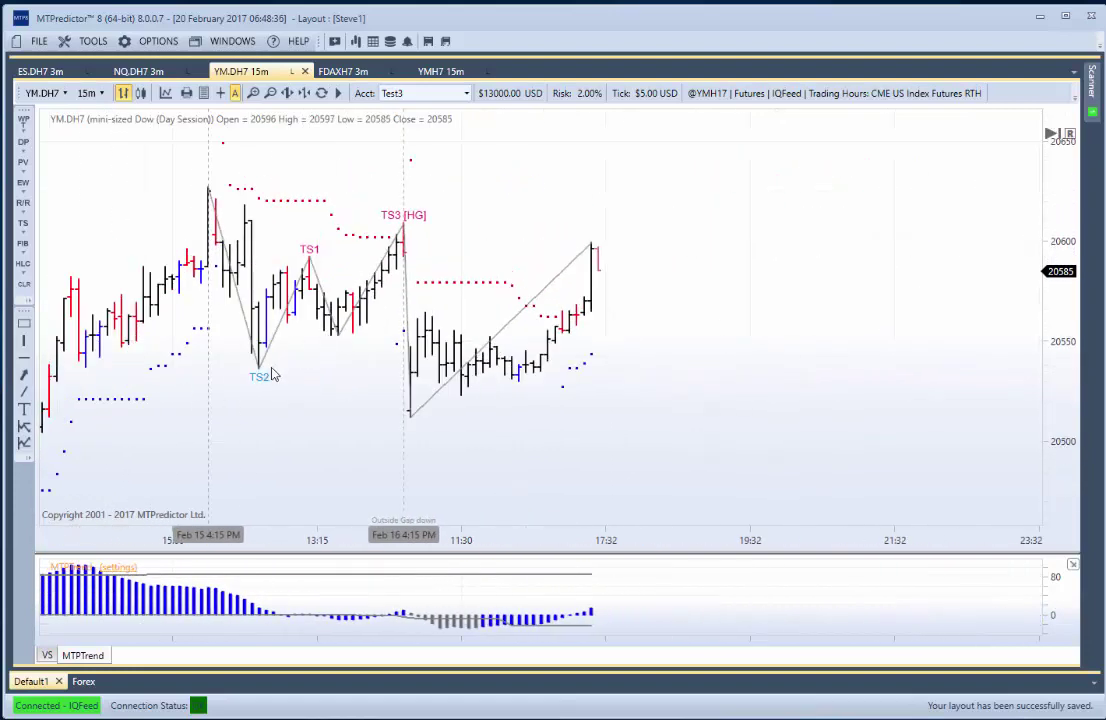
Place a Decision Point zone, then delete it as misplaced
right_click(340, 327)
left_click(375, 400)
left_click(338, 356)
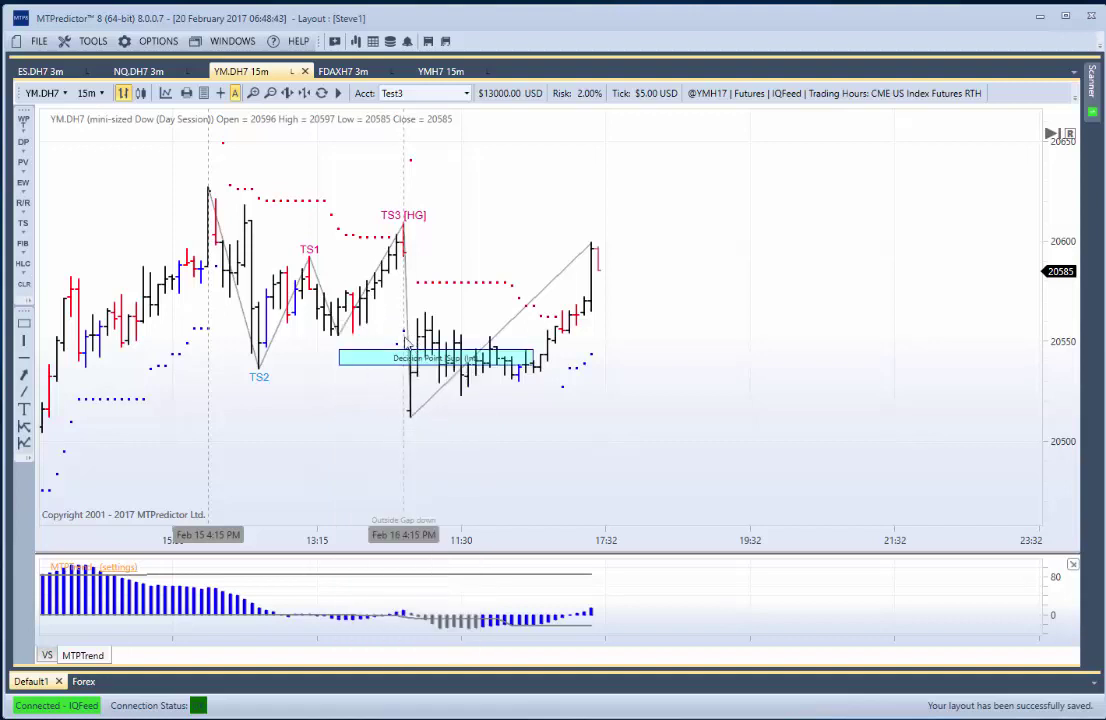
right_click(384, 364)
left_click(418, 373)
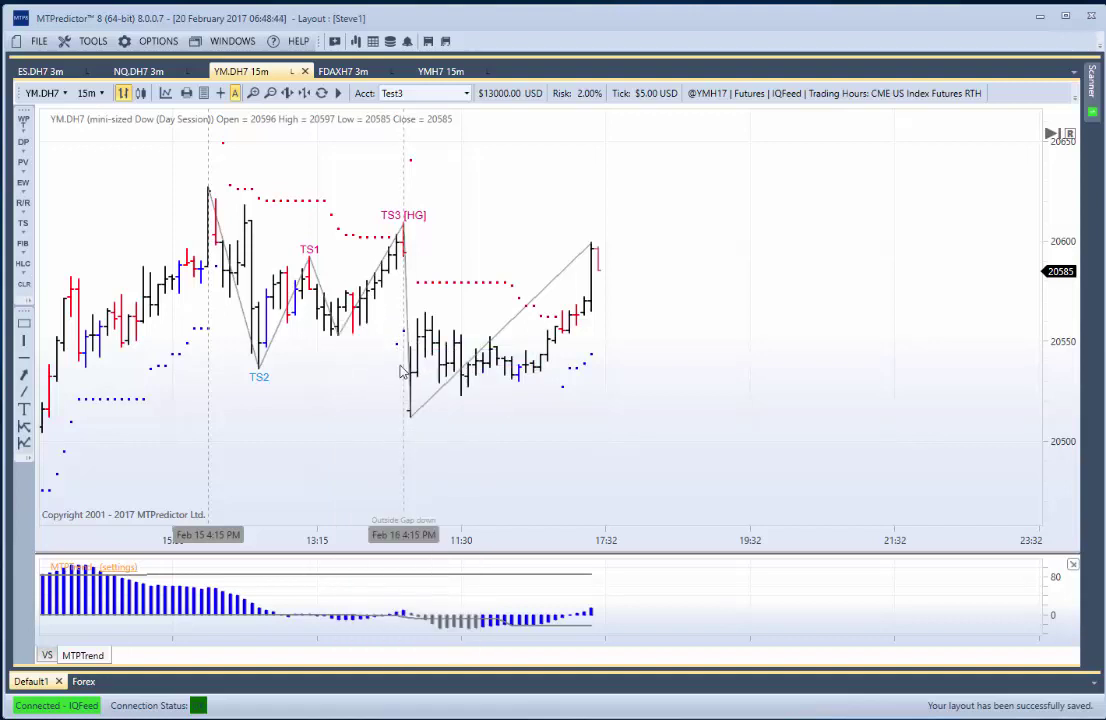
Add a major support Decision Point zone near 20520 beside TS2, then return to 3-minute bars
right_click(258, 362)
left_click(306, 439)
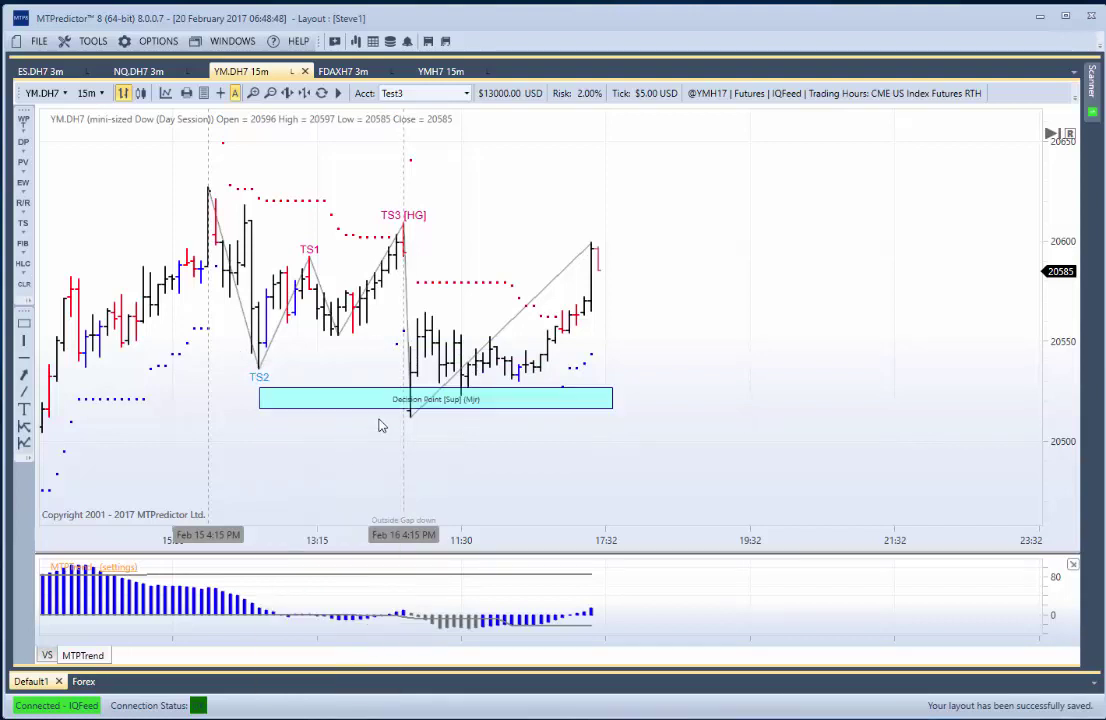
left_click_drag(348, 397, 254, 399)
left_click_drag(168, 408, 289, 412)
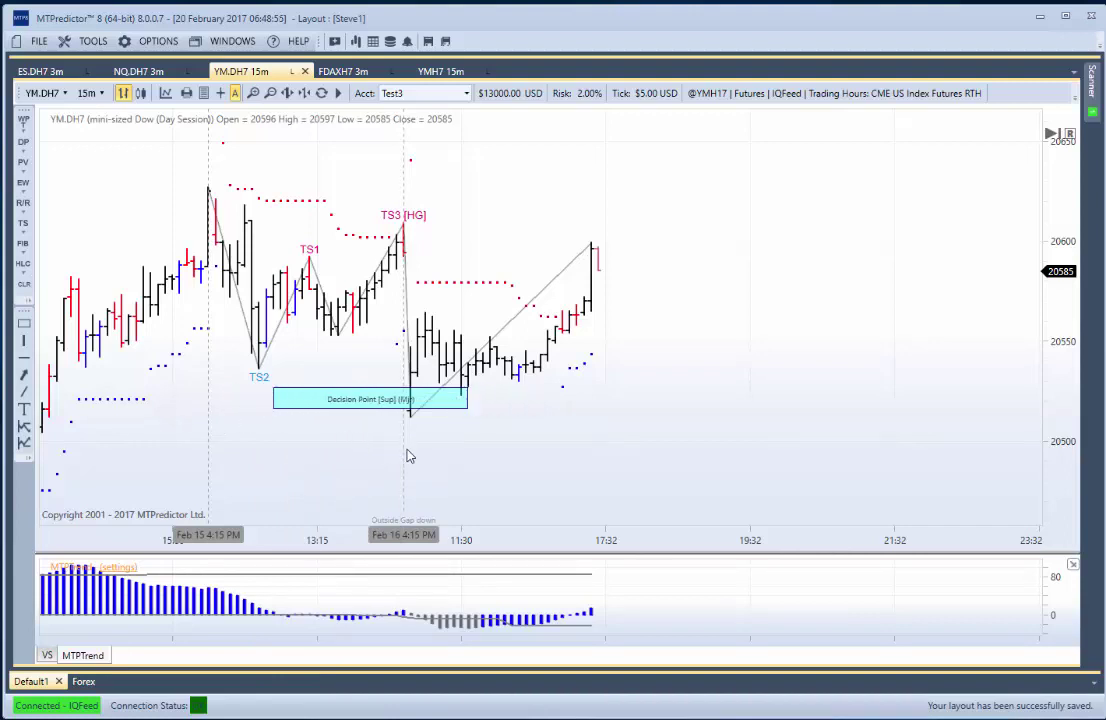
left_click(88, 93)
left_click(111, 146)
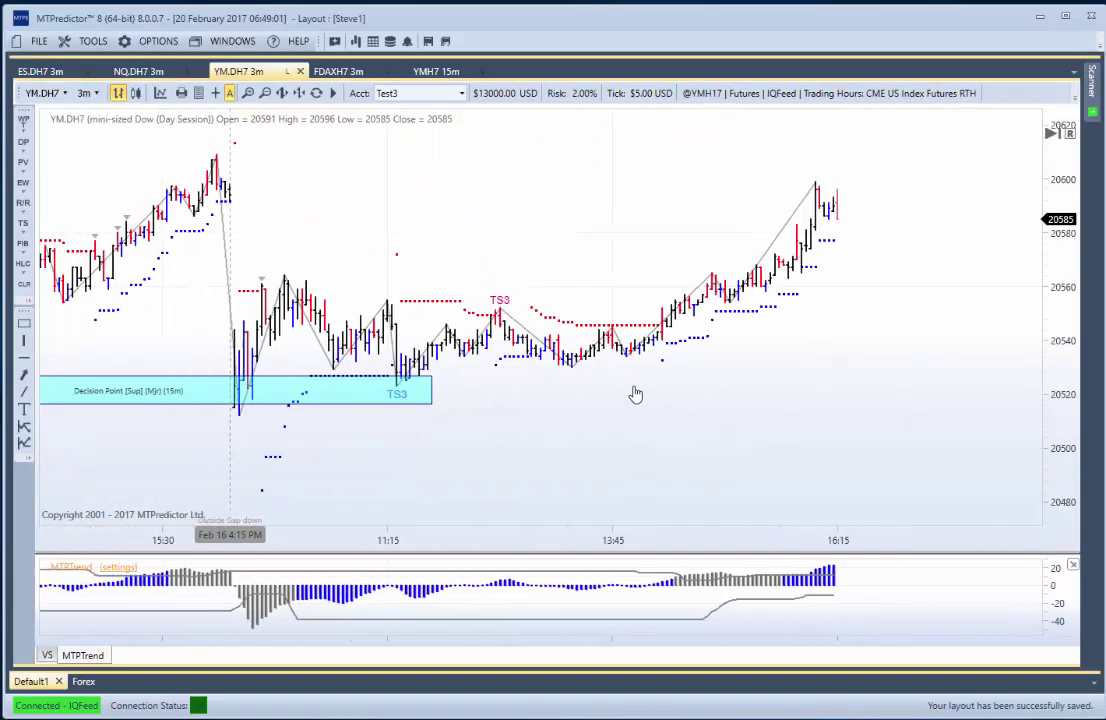
Shift the cyan Decision Point zone left so it ends before the TS3 low
left_click_drag(315, 398, 235, 382)
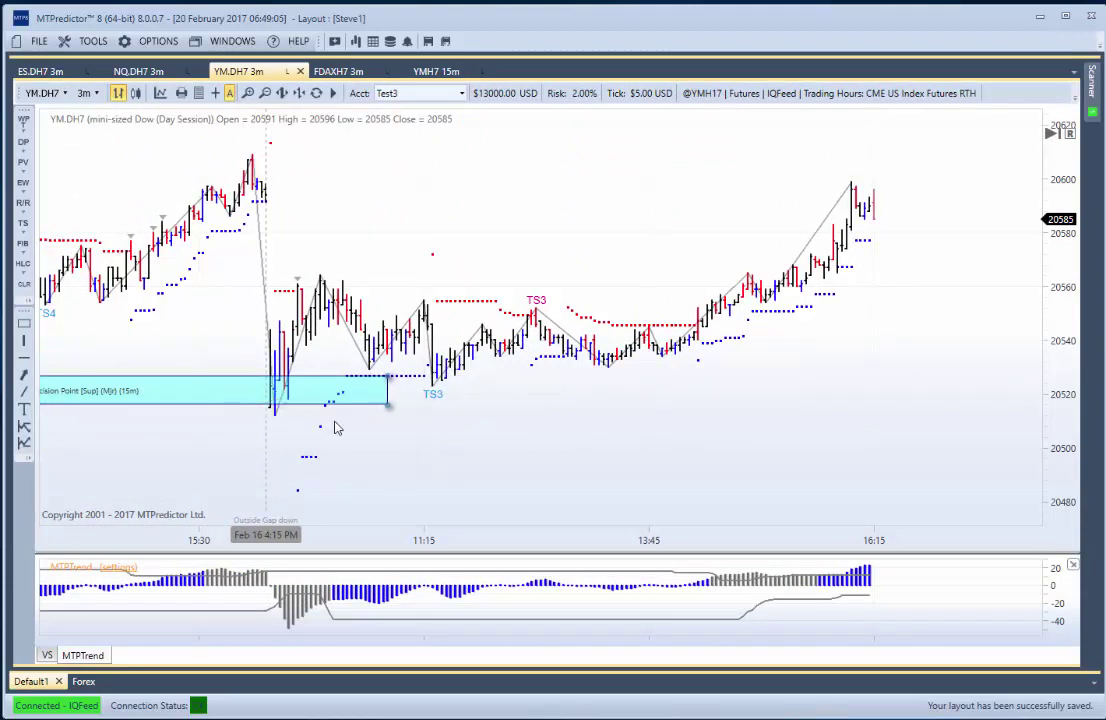
scroll(331, 425, "up", 2)
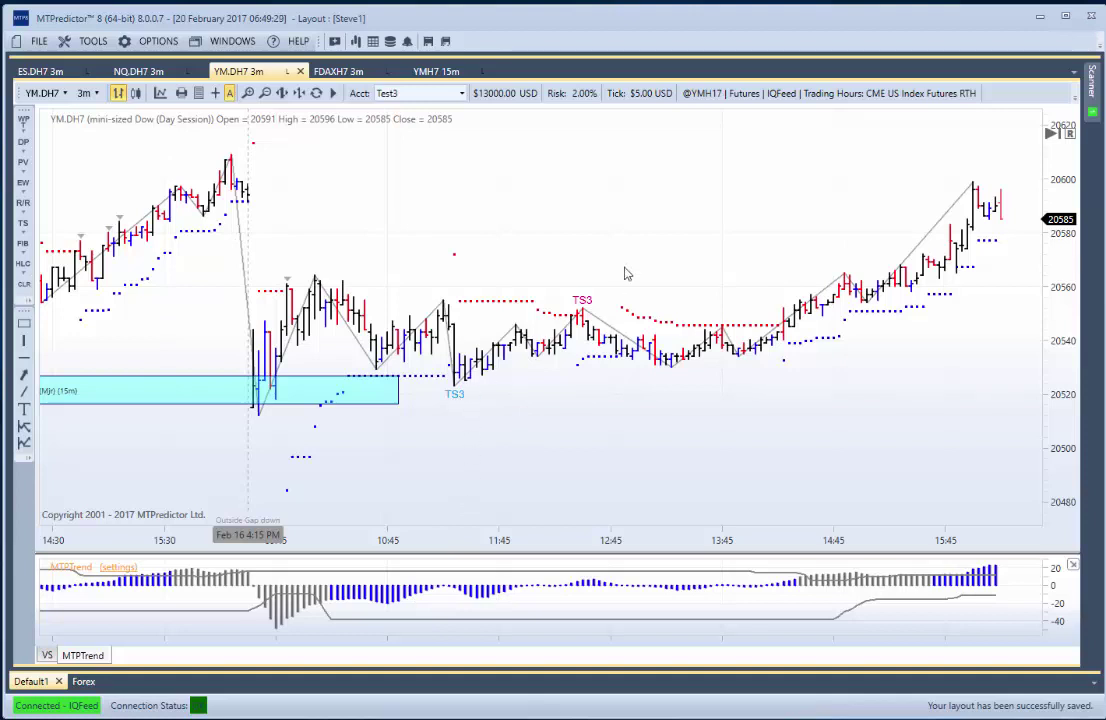
Run Analysis on YM for the A-B-C count and a long 4-contract setup at 20534, R/R 2.4
right_click(471, 361)
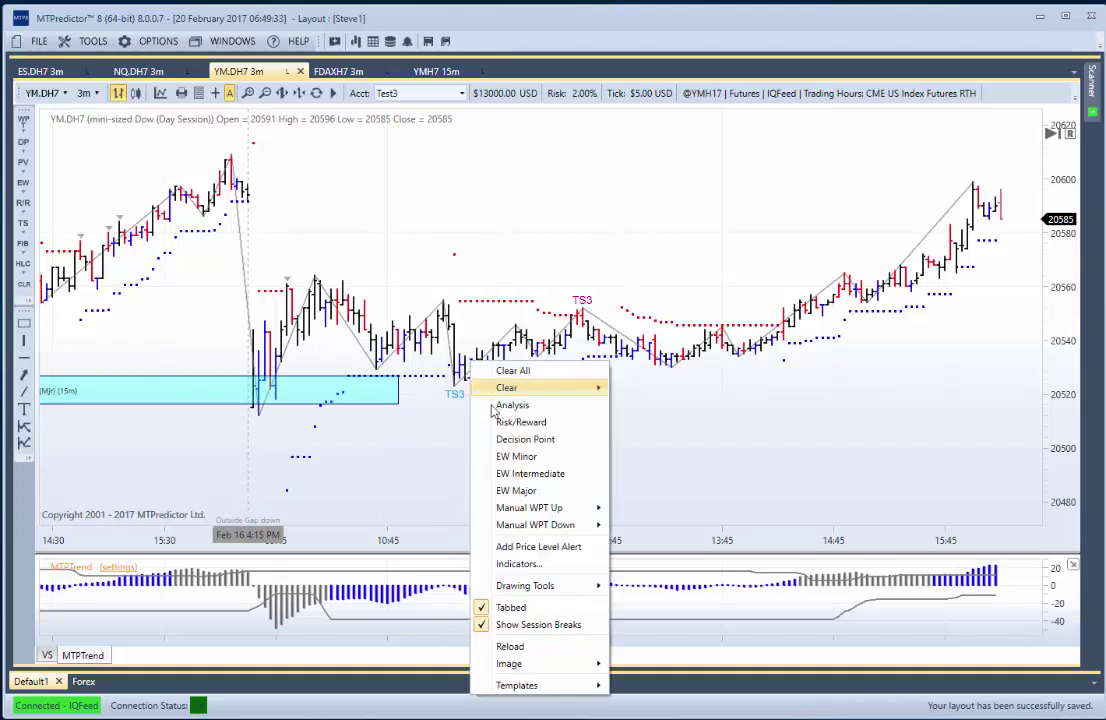
left_click(492, 405)
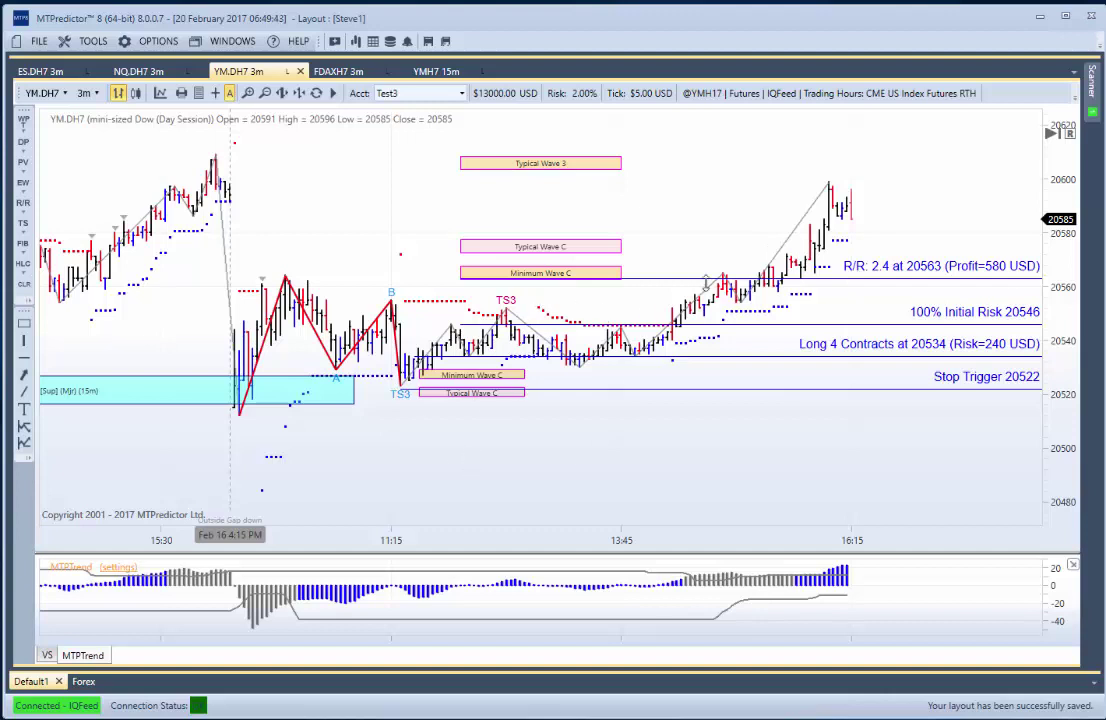
Clear the wave analysis and show High/Low/Close lines at 20621, 20594 and 20536
right_click(338, 210)
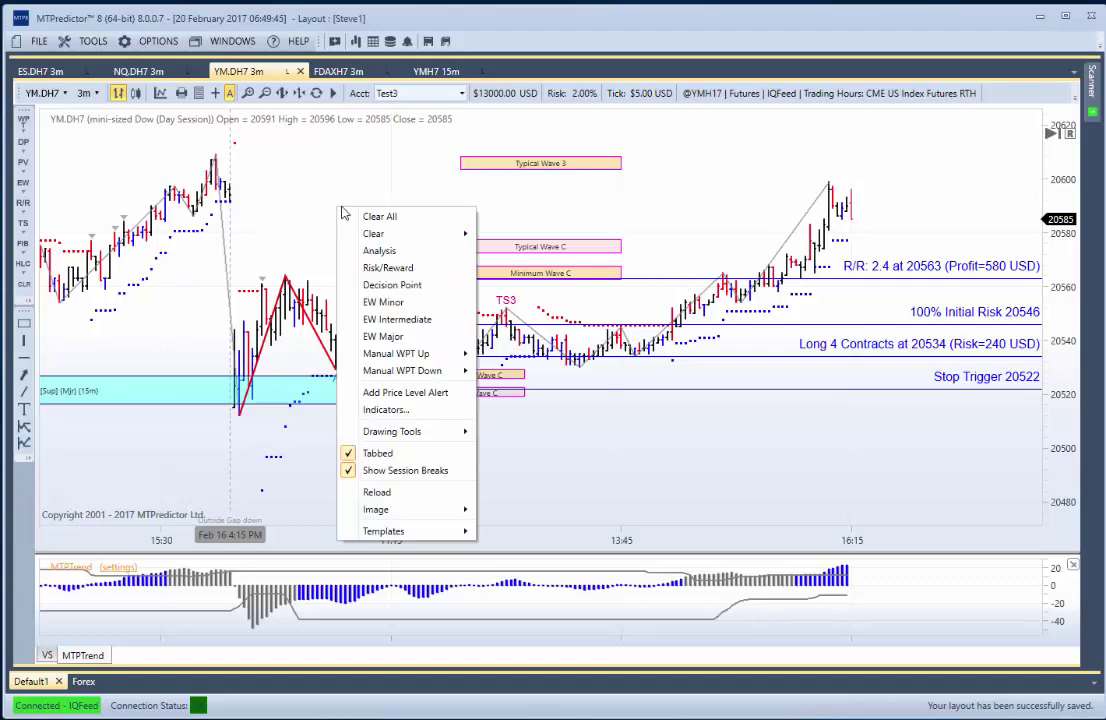
left_click(369, 218)
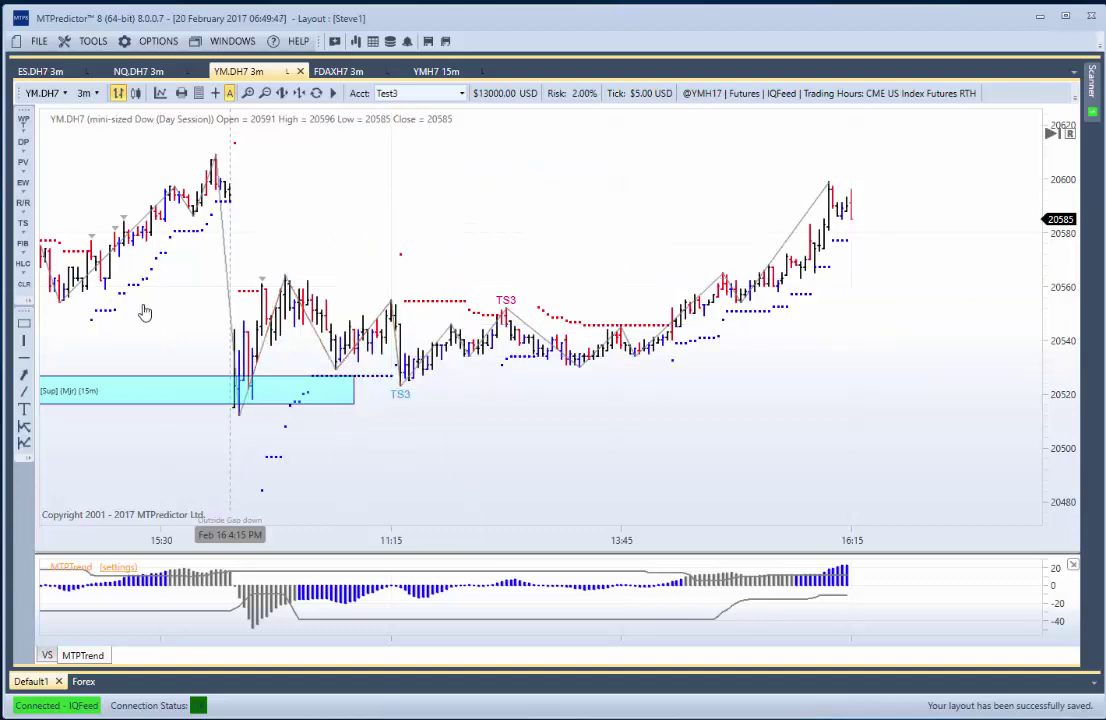
left_click(24, 265)
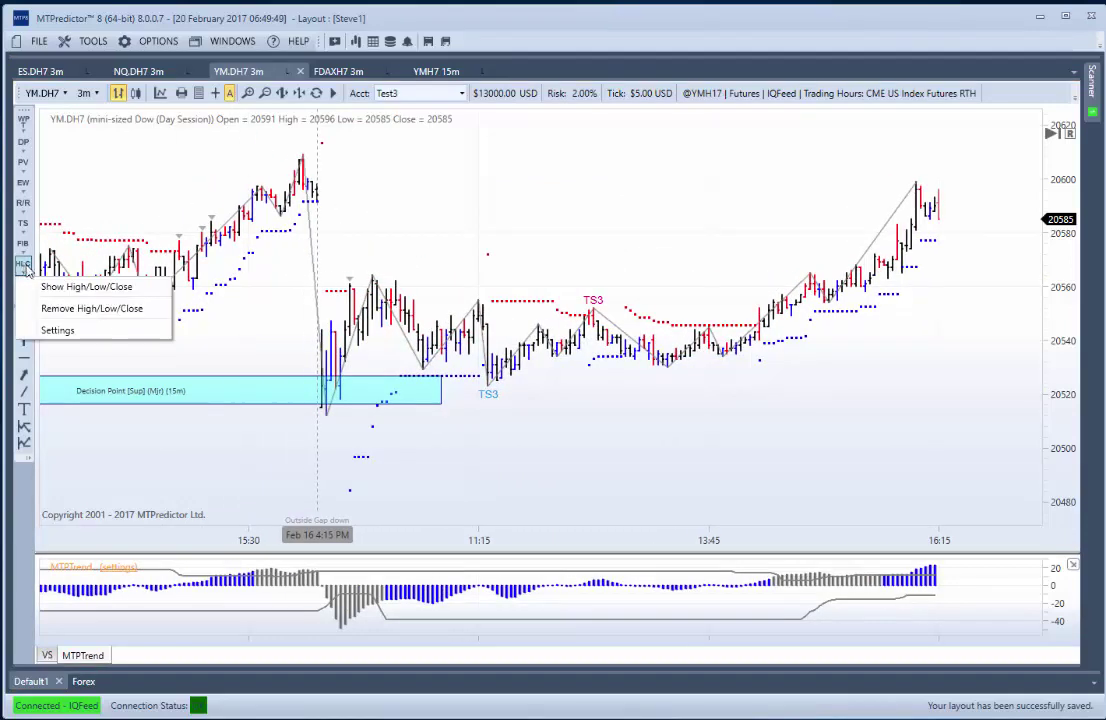
left_click(55, 287)
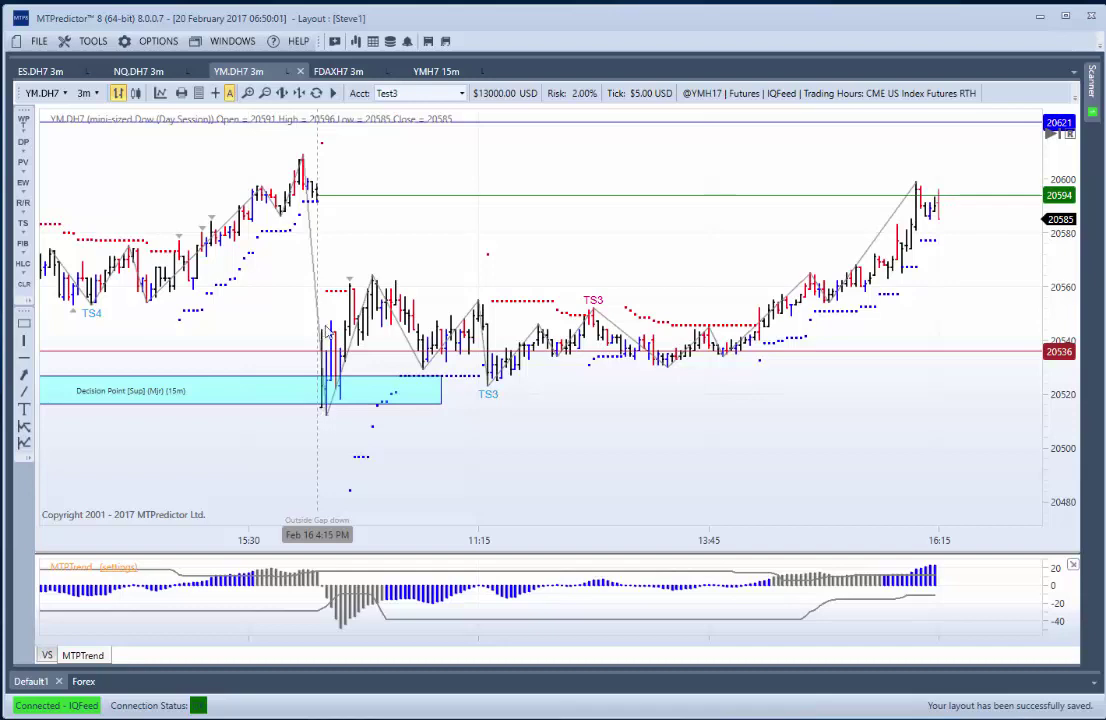
scroll(322, 345, "up", 2)
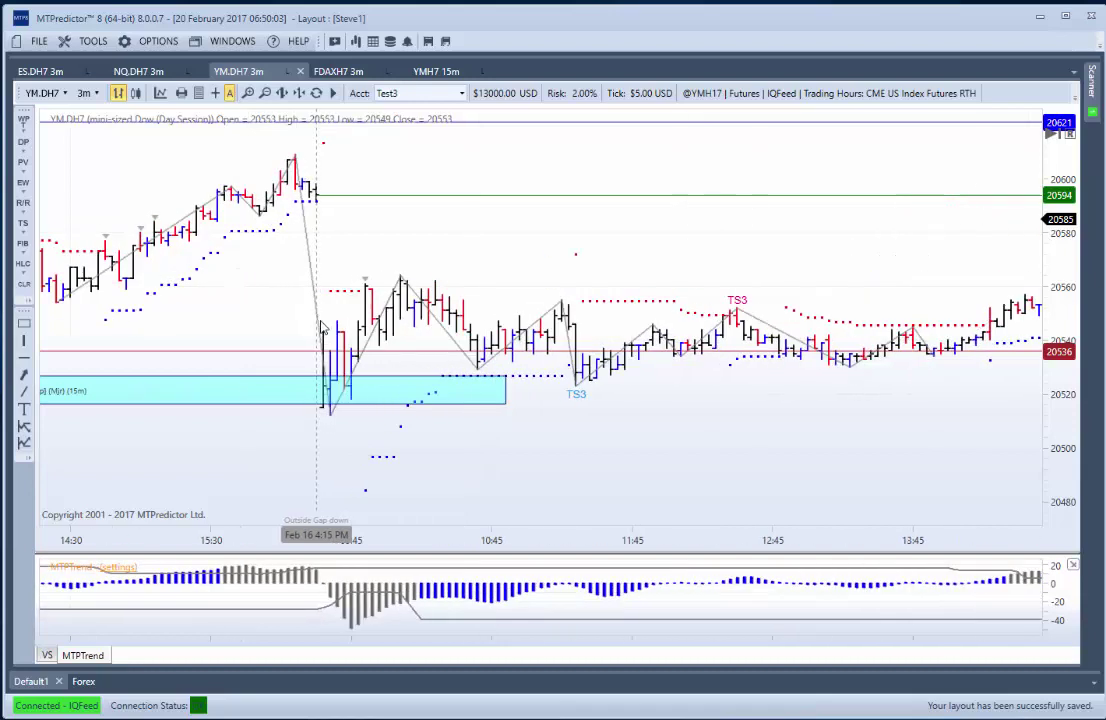
scroll(327, 346, "down", 1)
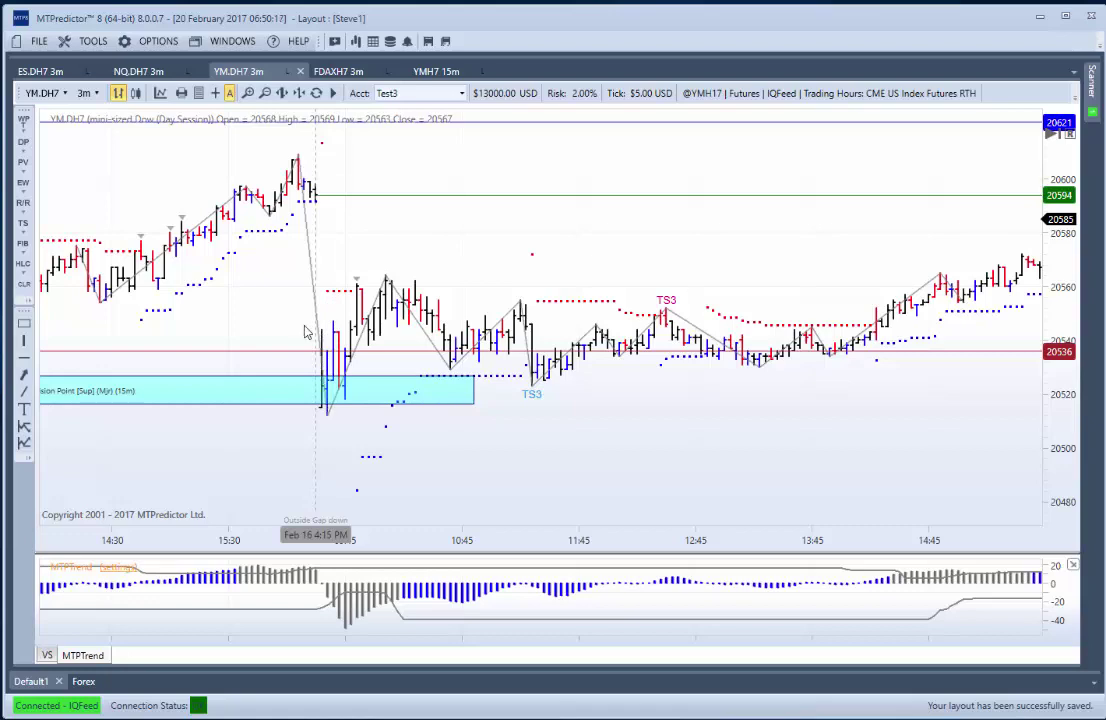
scroll(323, 338, "down", 5)
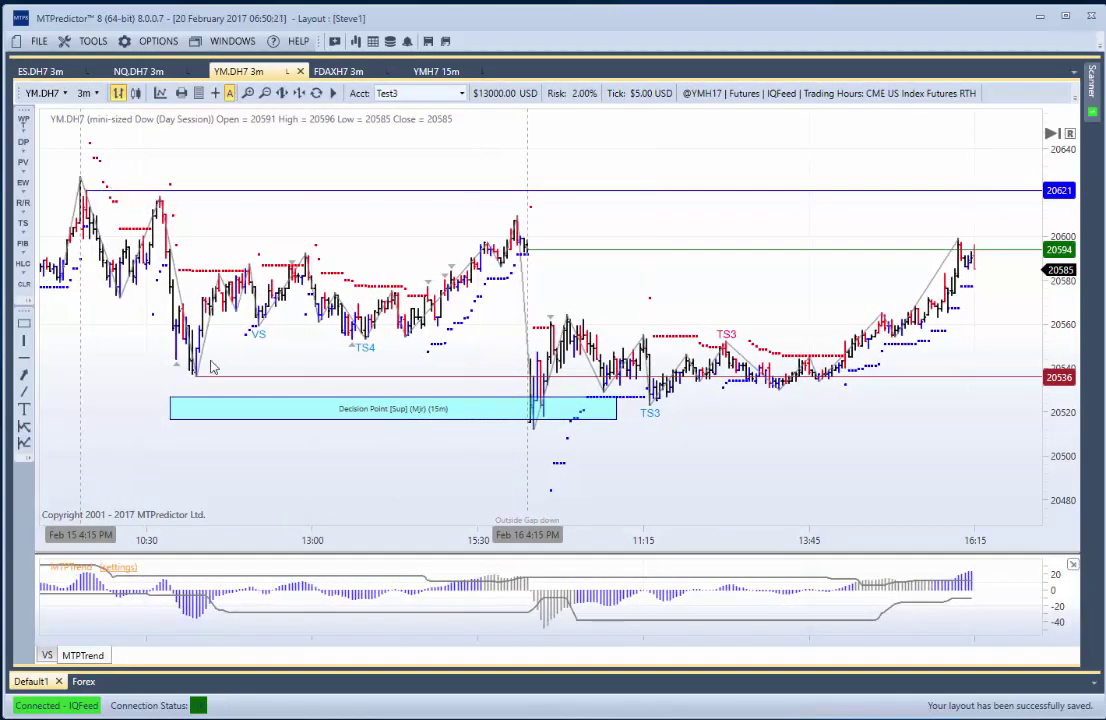
scroll(318, 336, "up", 3)
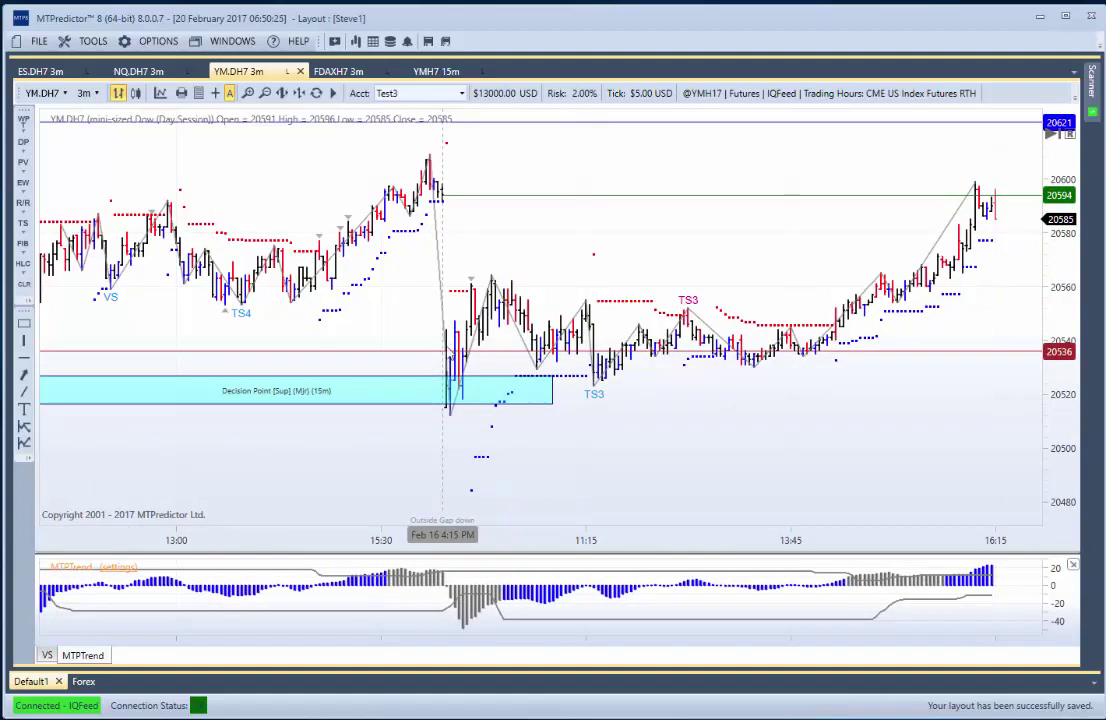
scroll(504, 217, "up", 2)
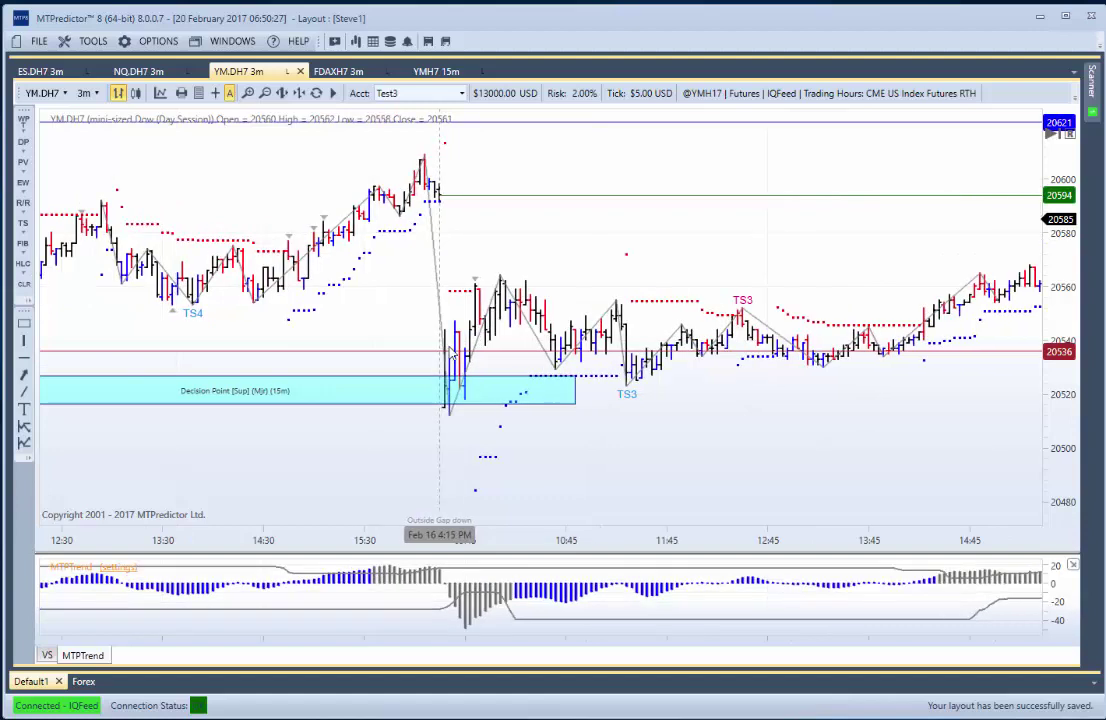
left_click_drag(504, 217, 326, 349)
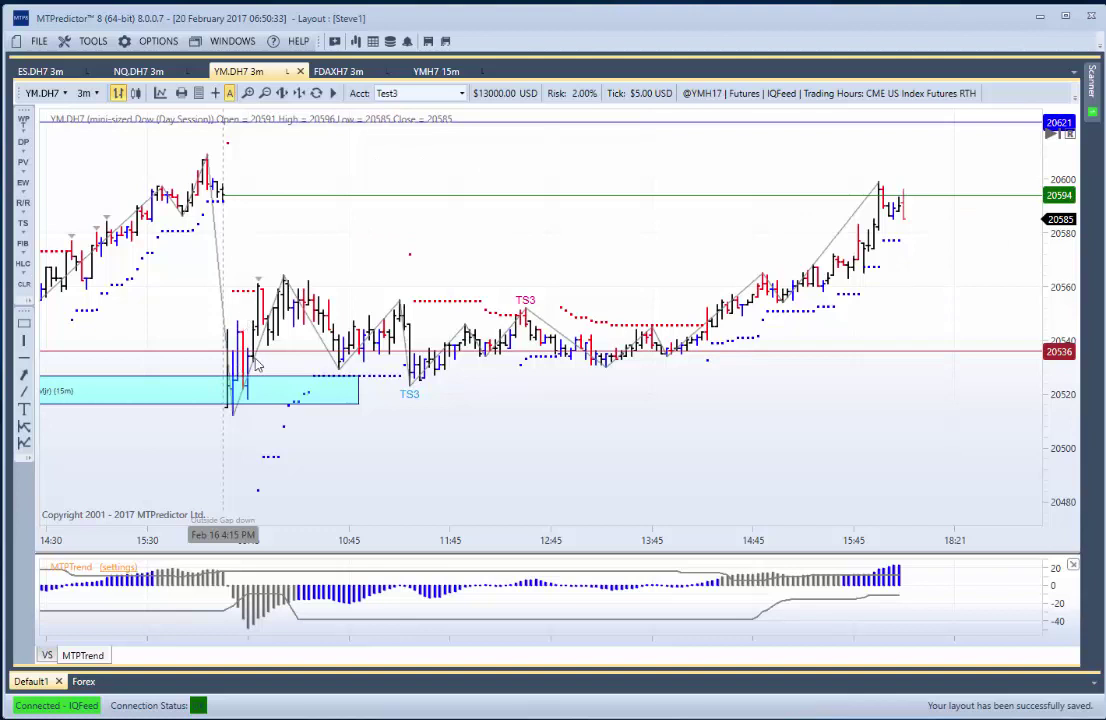
Run the wave analysis on the YM chart and try the profit target at 20592, then near 20560
right_click(427, 381)
left_click(464, 420)
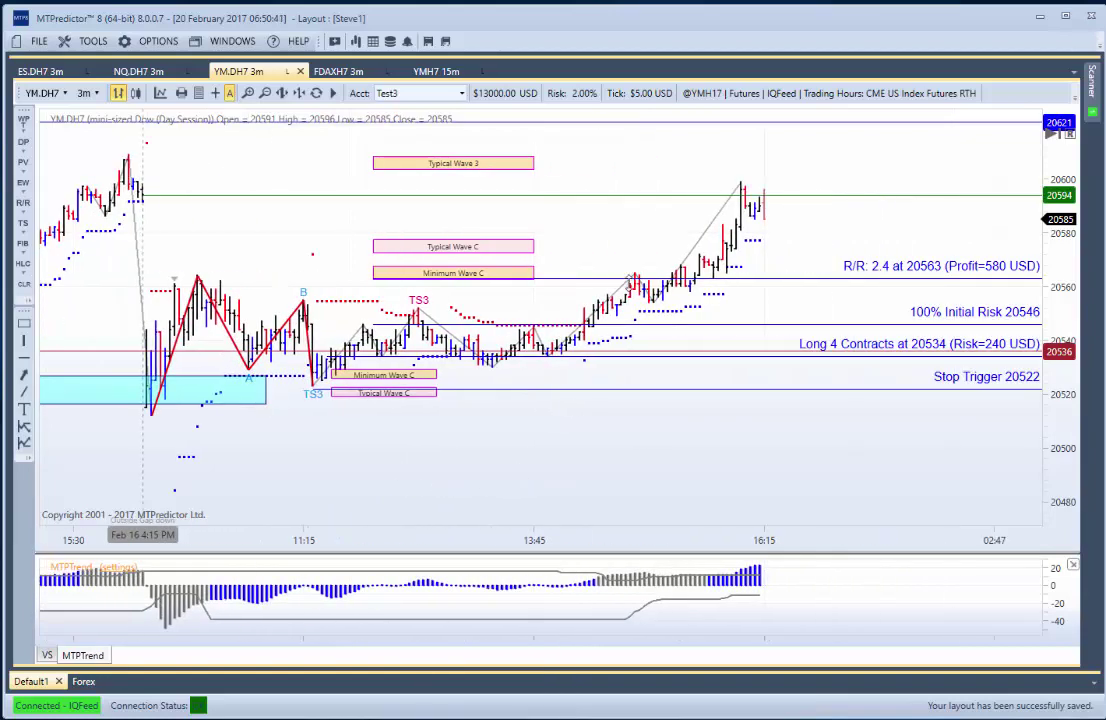
left_click_drag(680, 284, 768, 197)
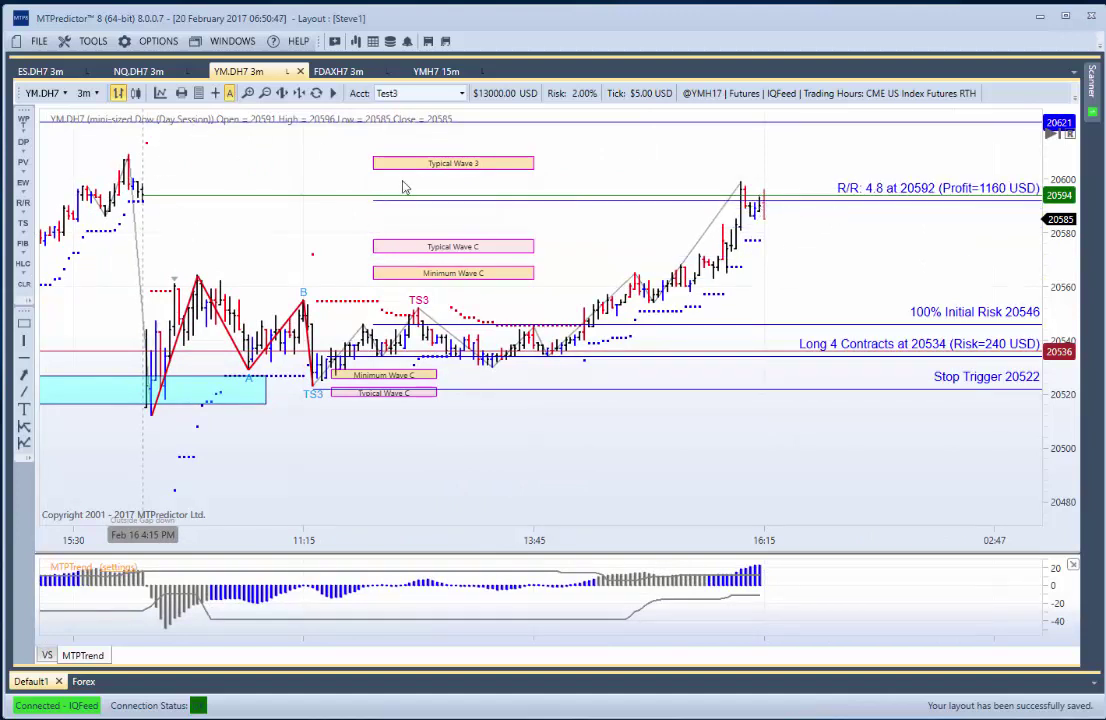
left_click_drag(565, 200, 577, 281)
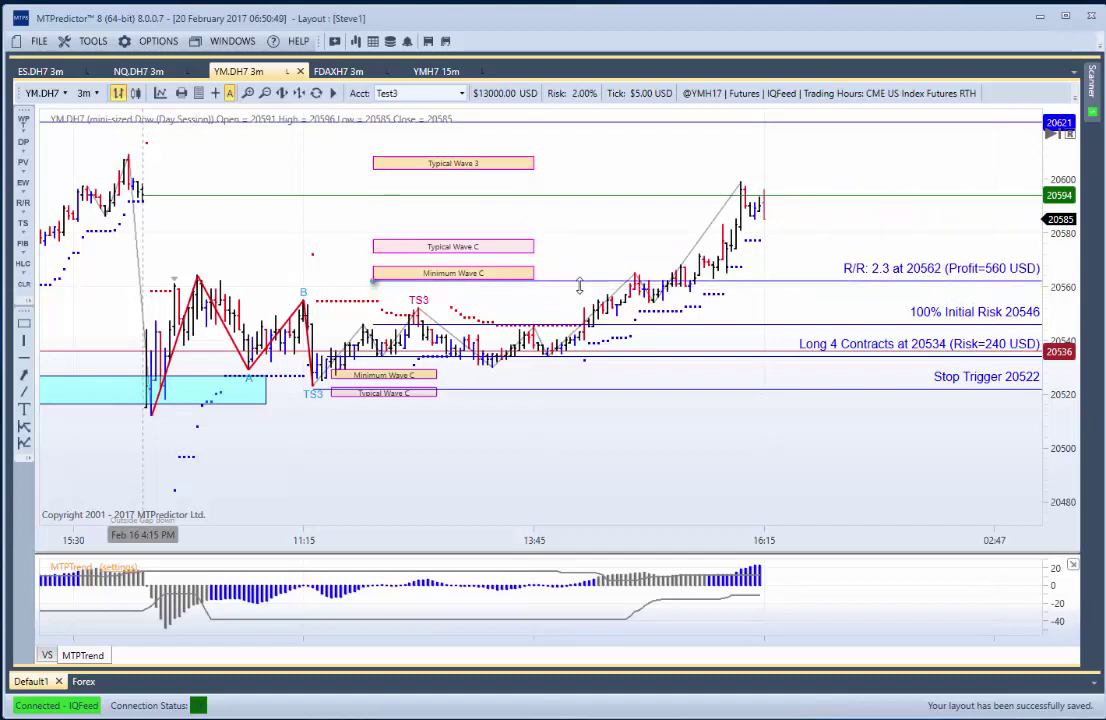
With the crosshair readout on, widen the Minimum Wave C box and set the target to 20592
left_click(216, 93)
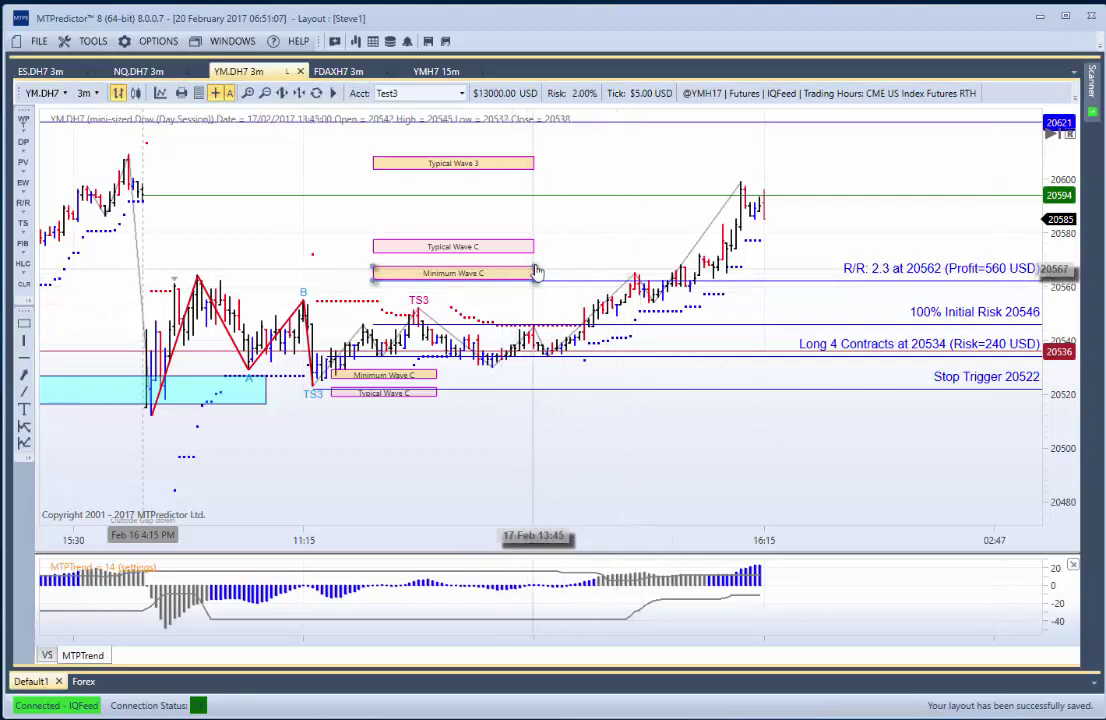
left_click_drag(534, 273, 651, 256)
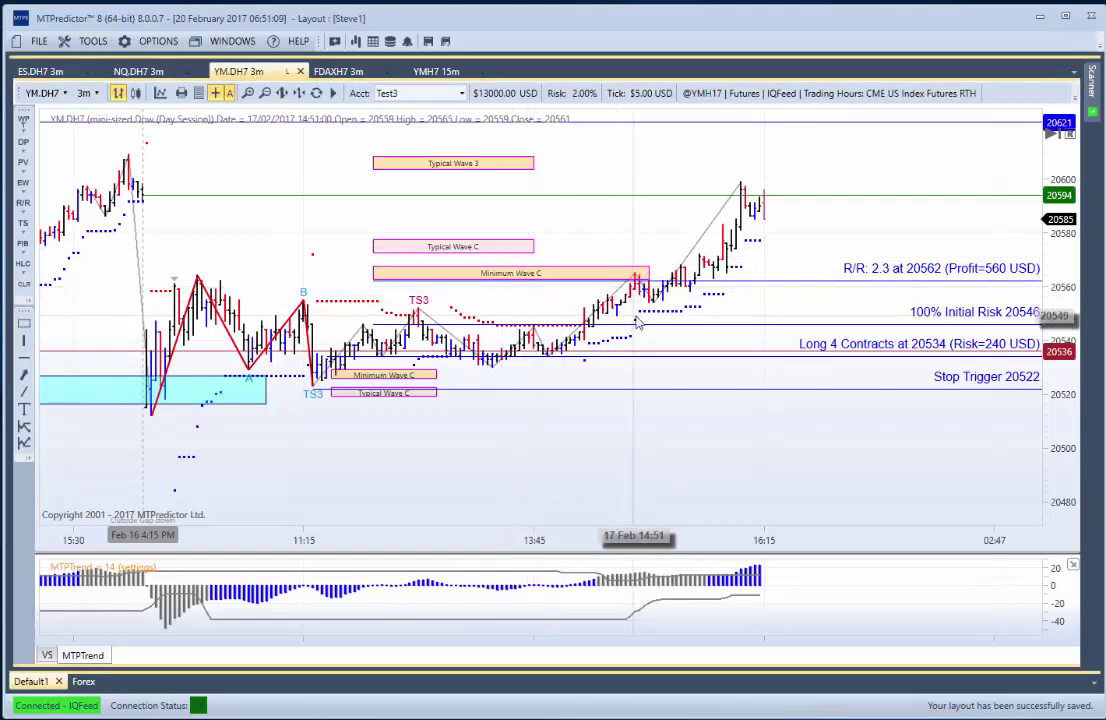
left_click_drag(697, 290, 771, 211)
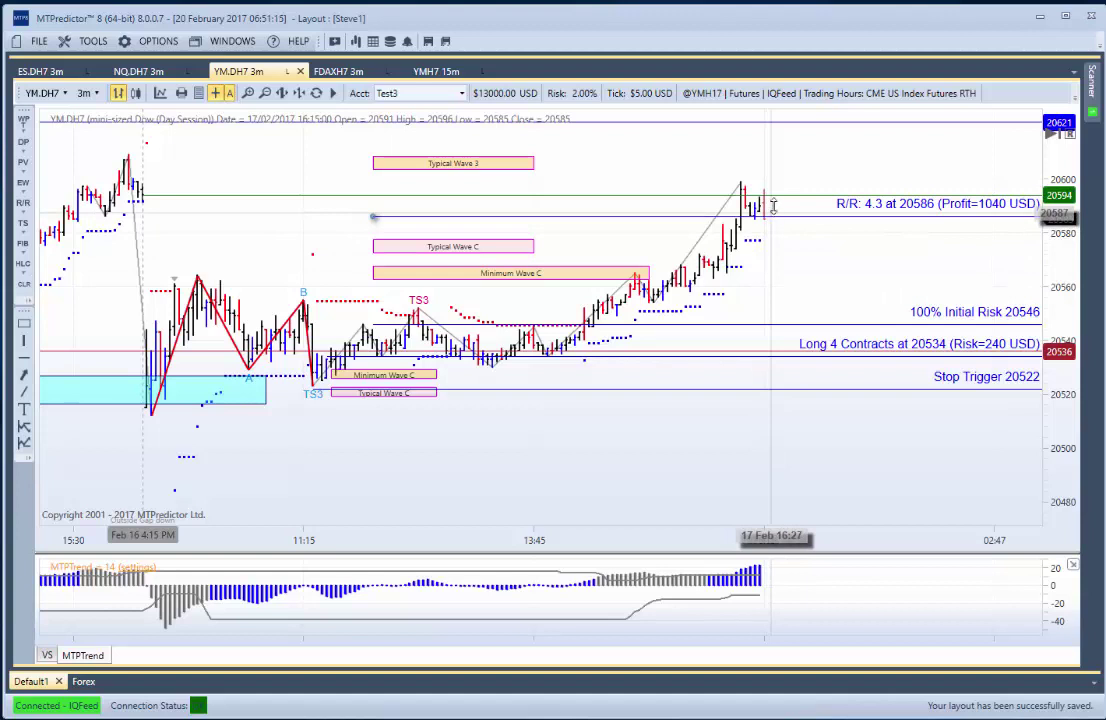
left_click_drag(776, 215, 780, 201)
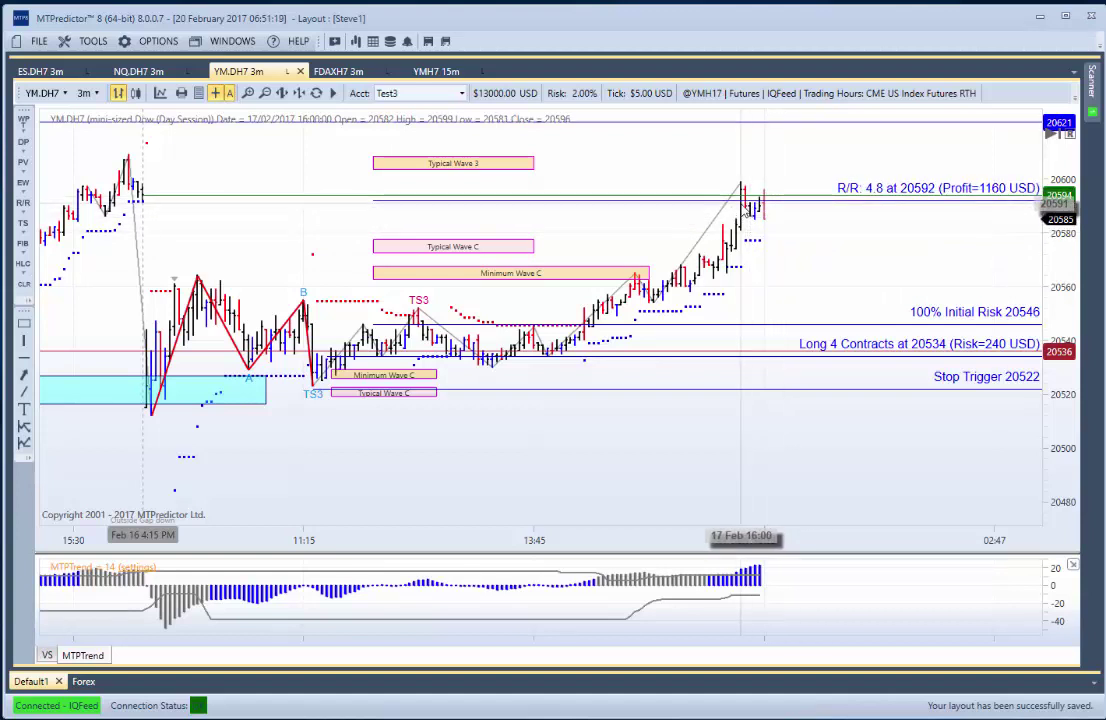
Turn the crosshair readout off, open the Scanner, and switch to the ES.DH7 3m chart
left_click(215, 93)
left_click_drag(341, 446, 412, 495)
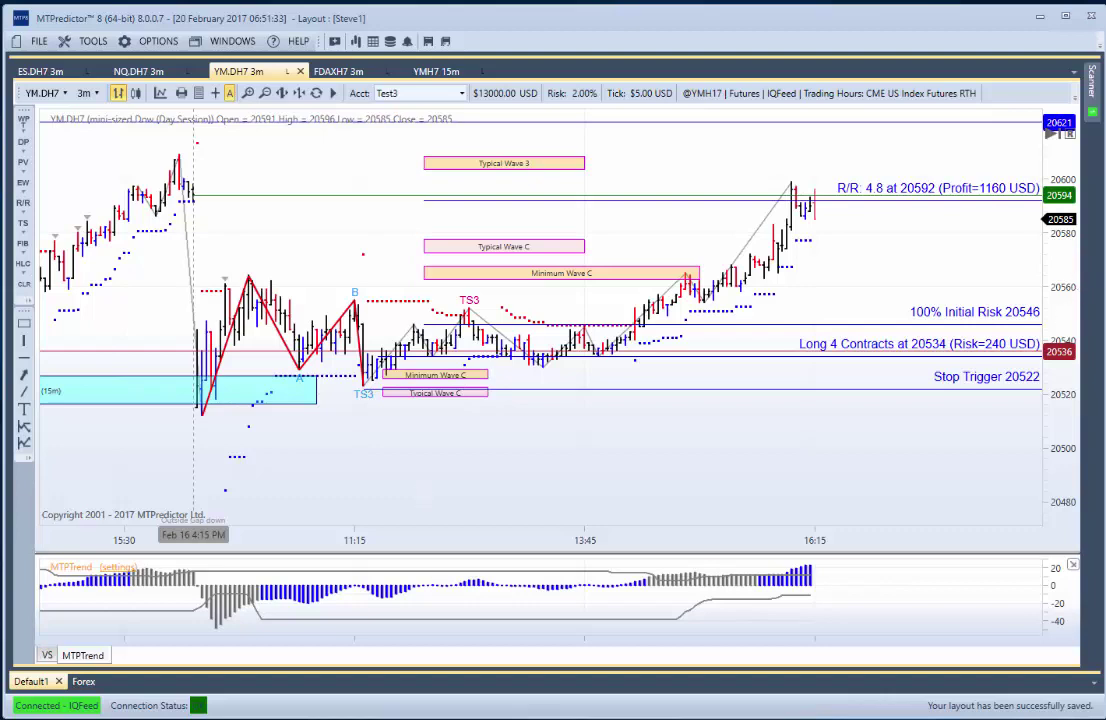
left_click(1092, 85)
left_click_drag(855, 636, 800, 634)
left_click(31, 70)
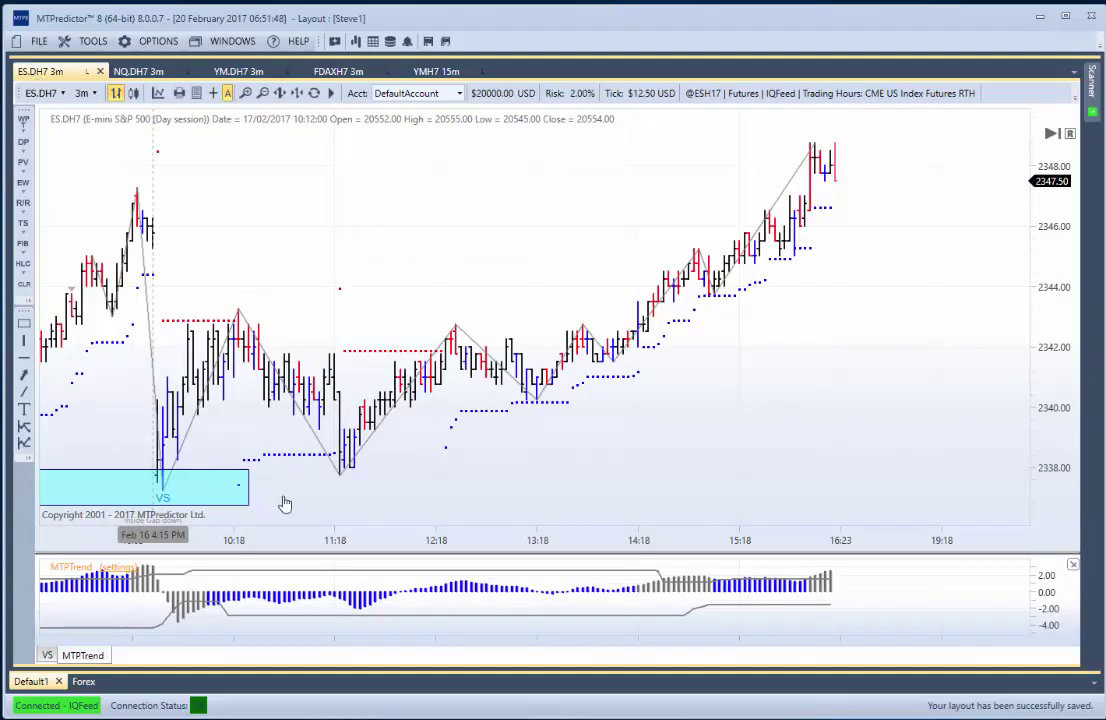
Show the ES high/low/close lines (2349.75, 2345.75, 2336.75) and frame the Decision Point zone
left_click_drag(272, 505, 472, 507)
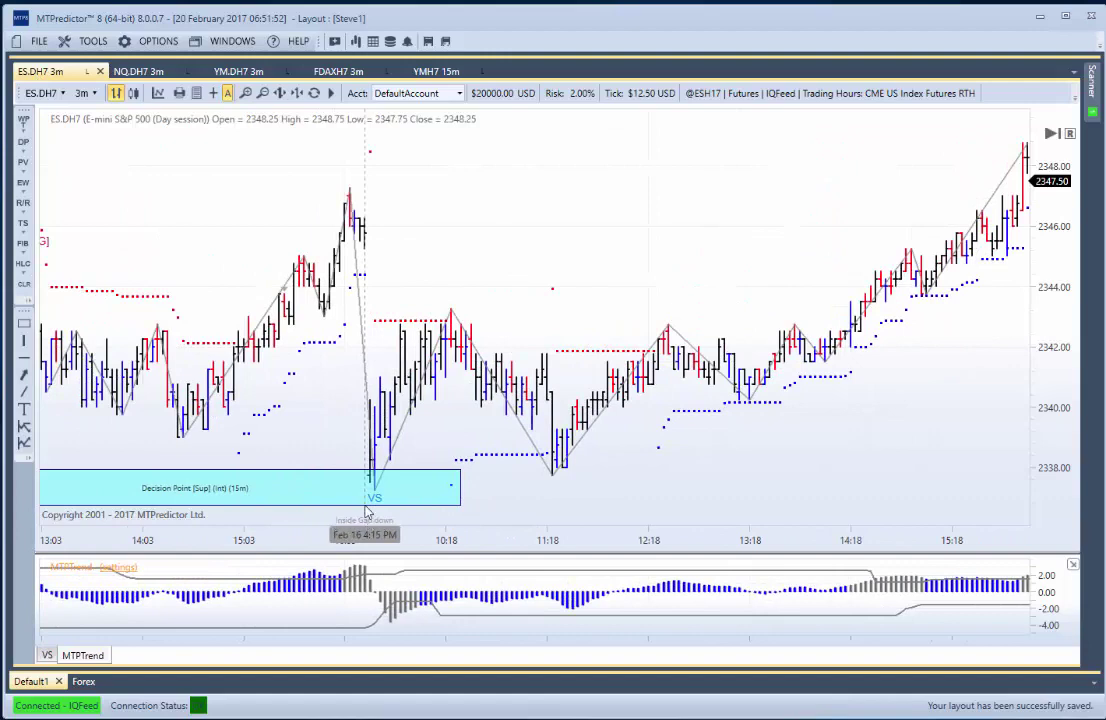
left_click(23, 263)
left_click(60, 252)
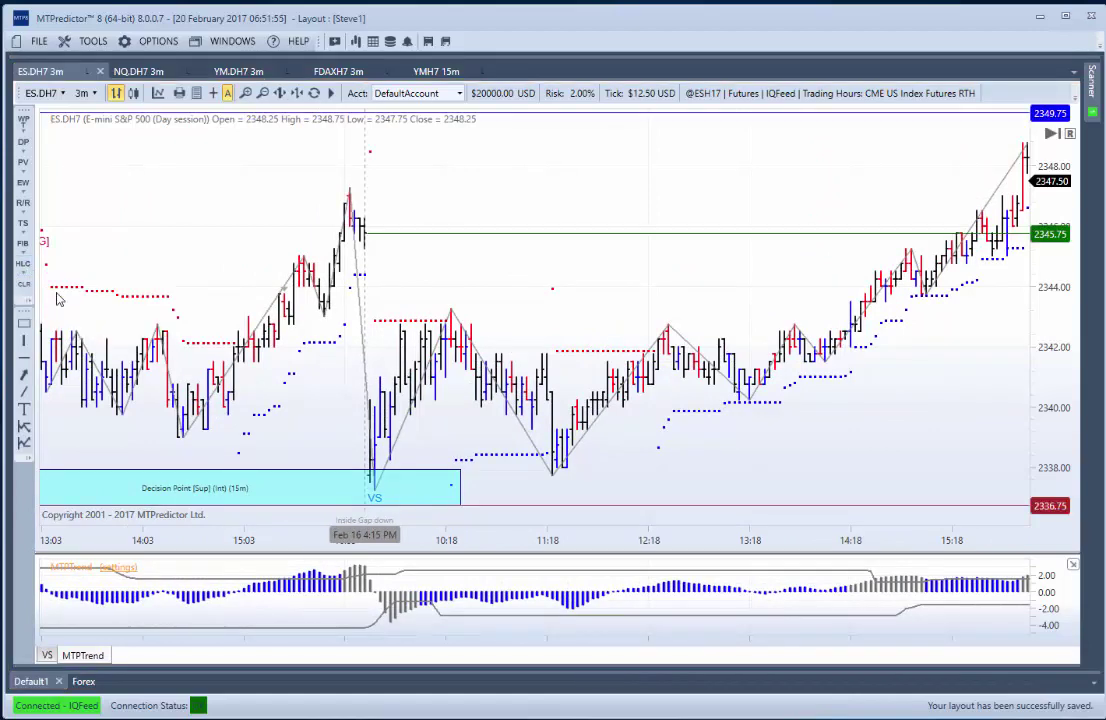
scroll(176, 309, "down", 3)
left_click_drag(257, 378, 592, 380)
scroll(600, 380, "up", 2)
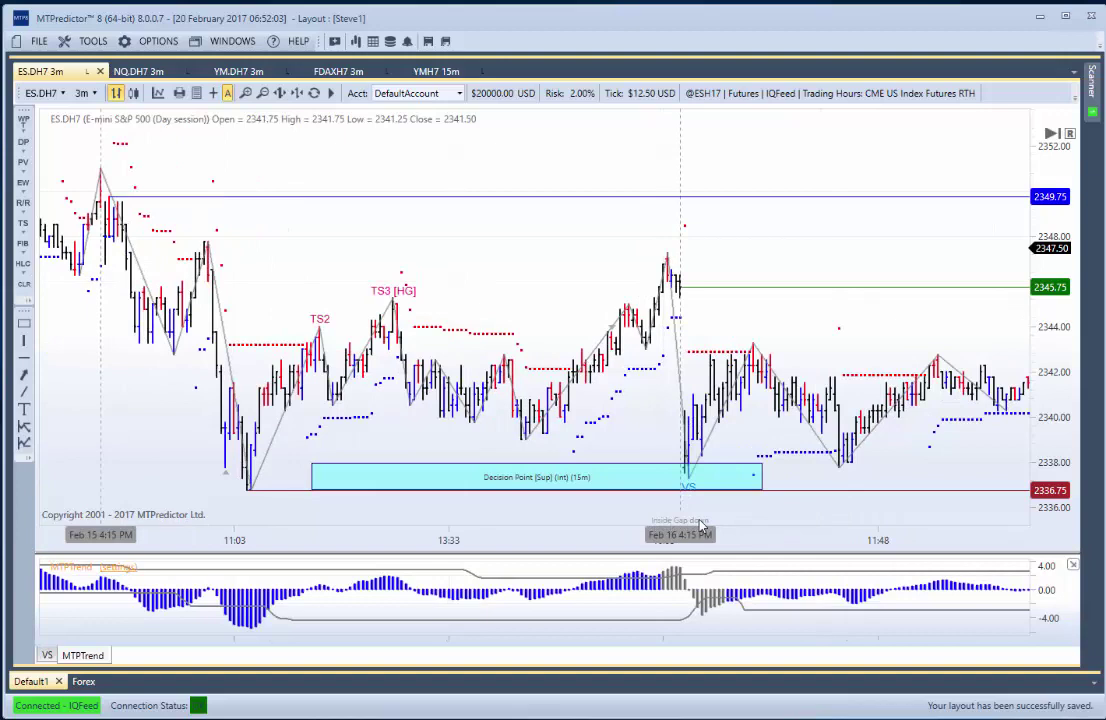
left_click_drag(518, 338, 336, 368)
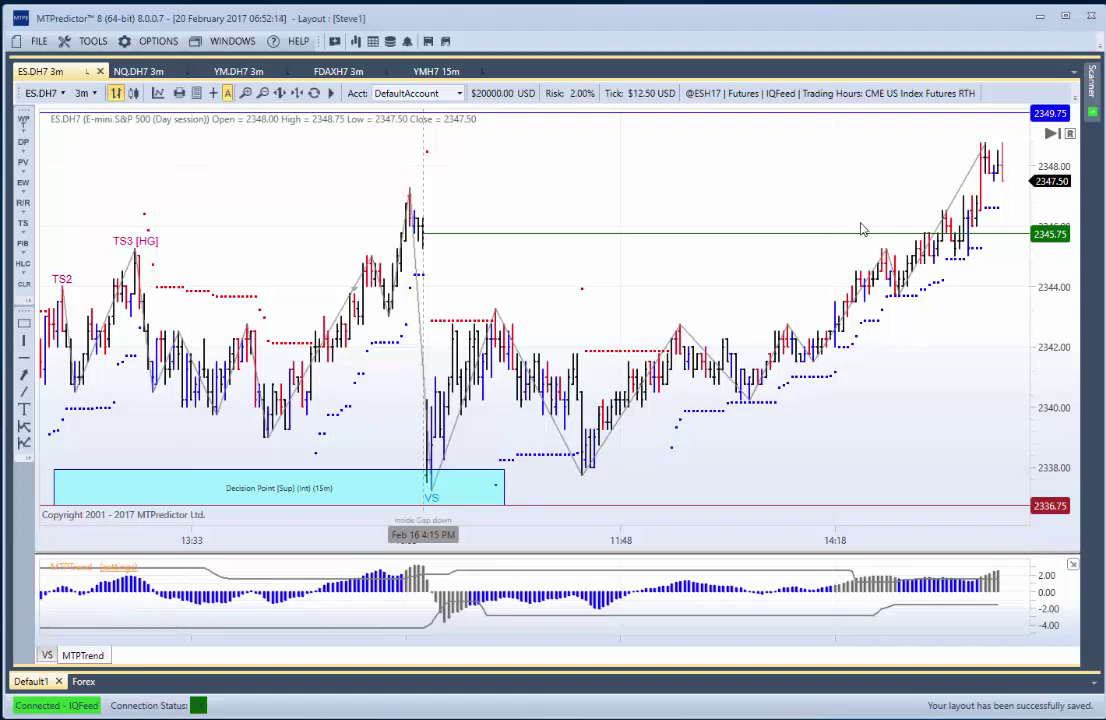
Glance at the NQ.DH7 3m chart, then return to the YM.DH7 3m chart
left_click(118, 70)
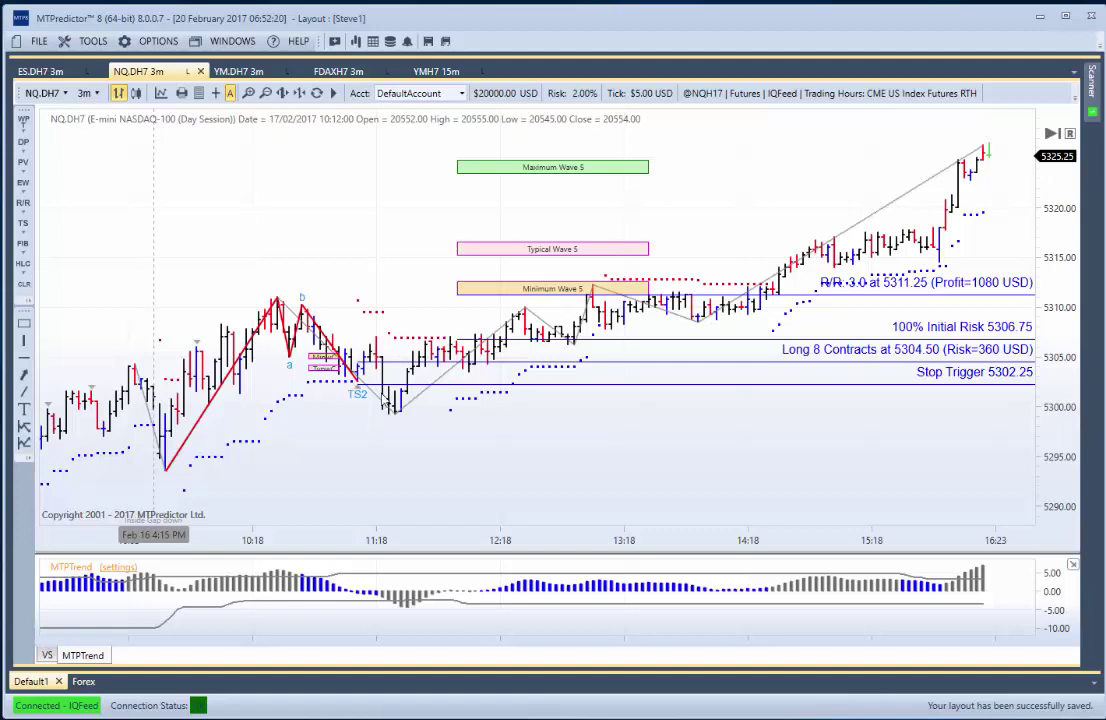
left_click(210, 70)
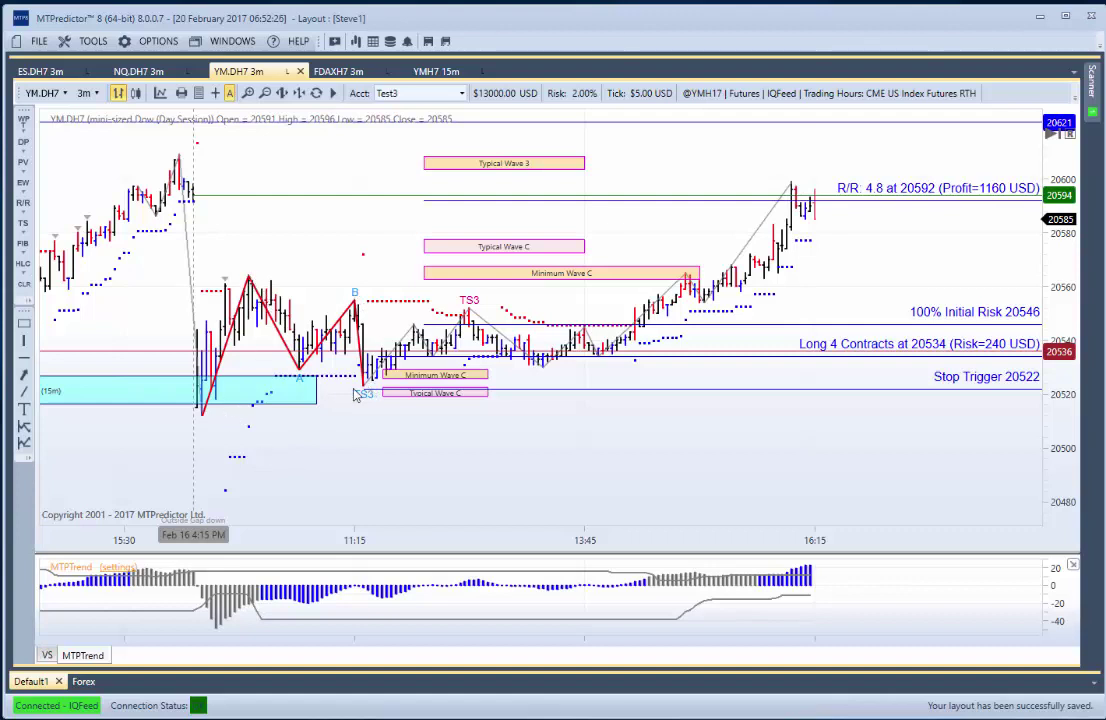
Move the YM profit target down to about 20564, then up, settling at 20591 (Profit 1140 USD)
scroll(355, 395, "down", 1)
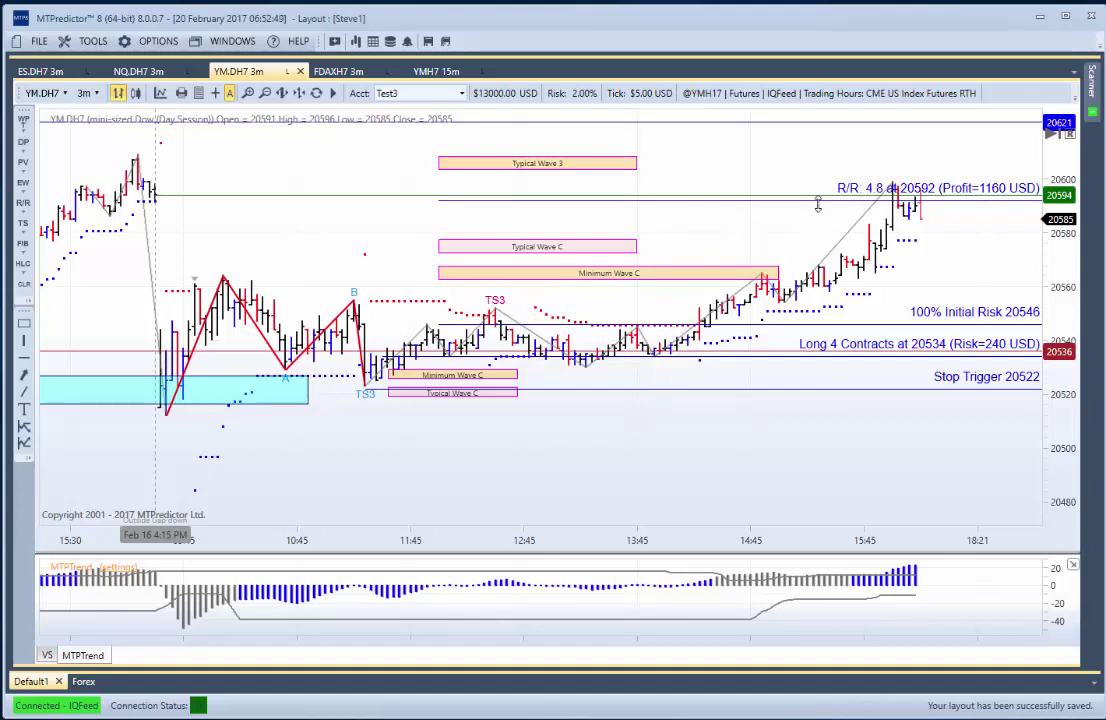
left_click_drag(813, 201, 816, 284)
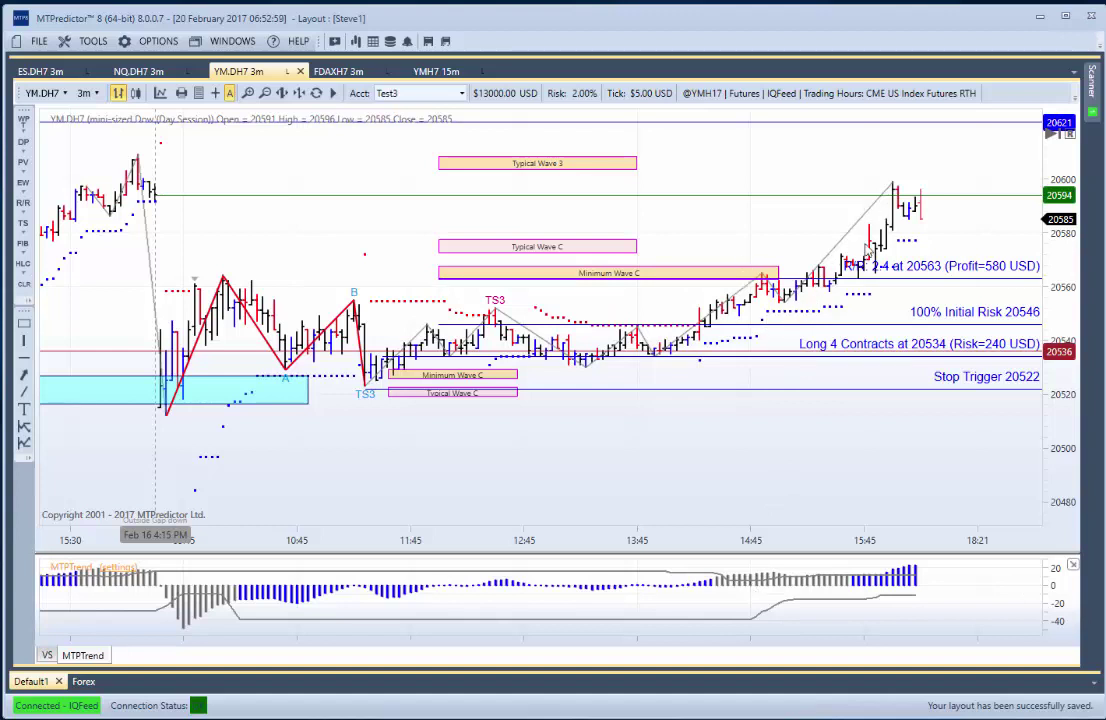
scroll(812, 262, "down", 1)
left_click_drag(811, 266, 867, 202)
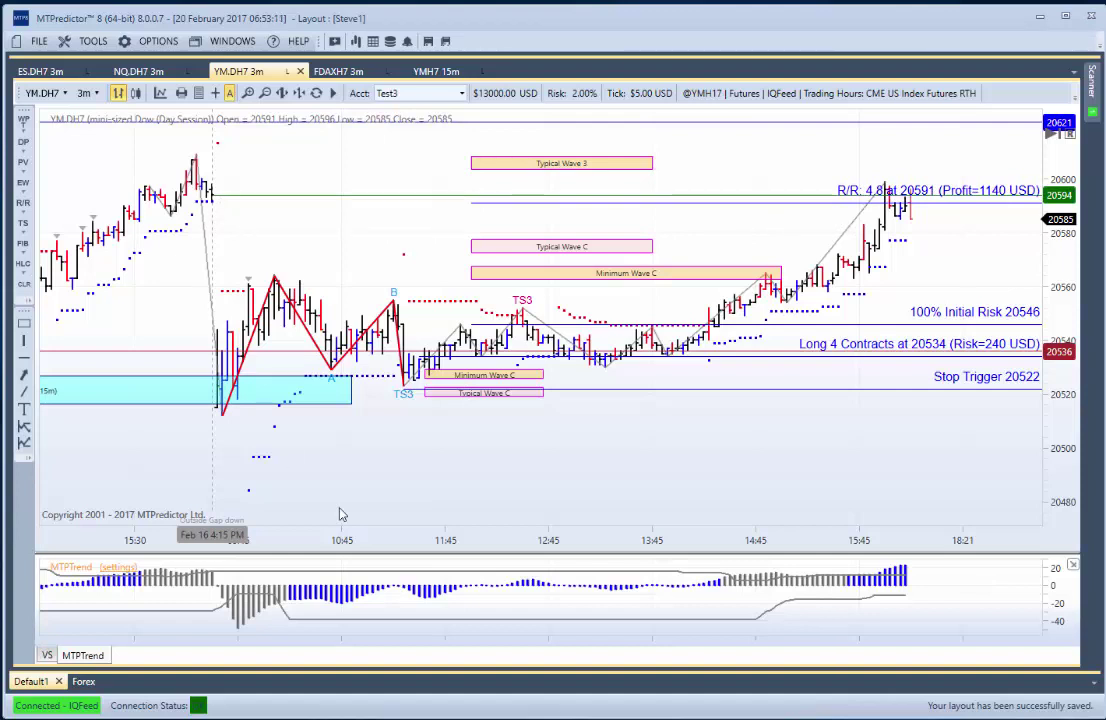
scroll(415, 478, "up", 2)
scroll(434, 498, "down", 1)
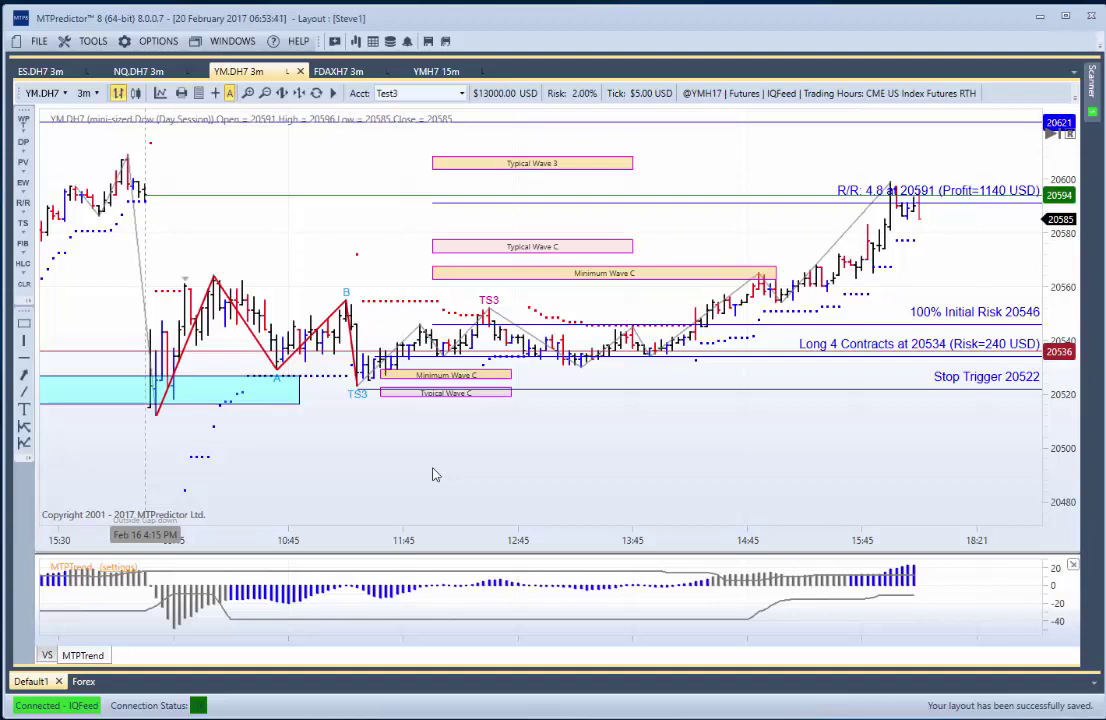
left_click(44, 72)
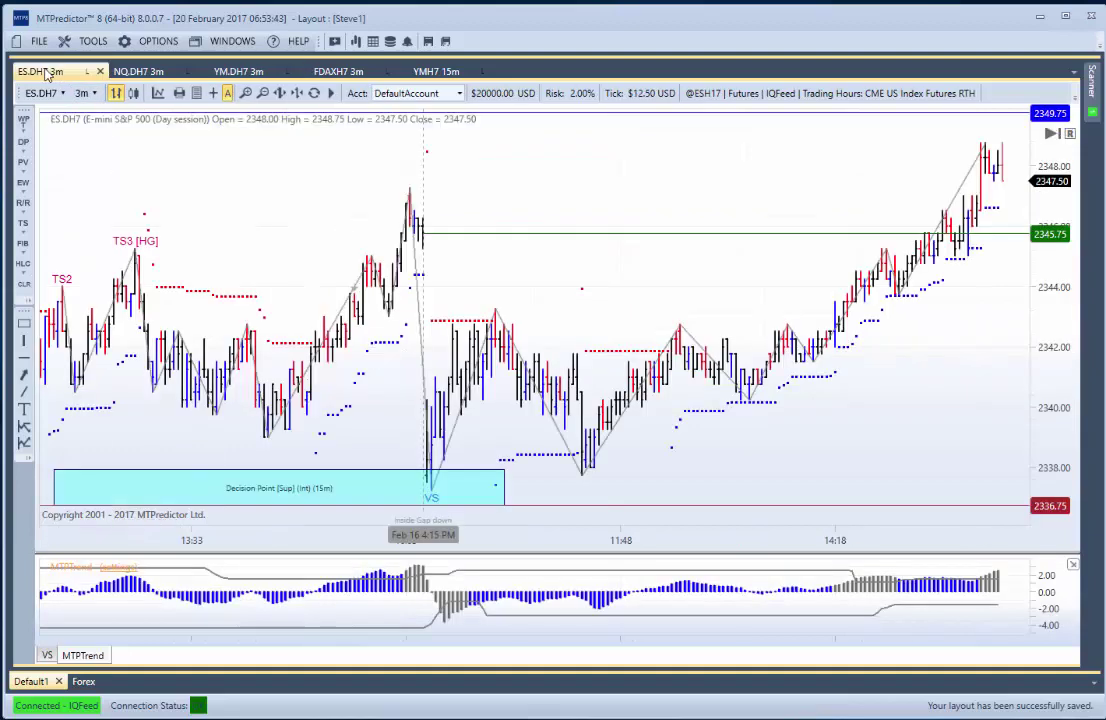
scroll(405, 410, "down", 4)
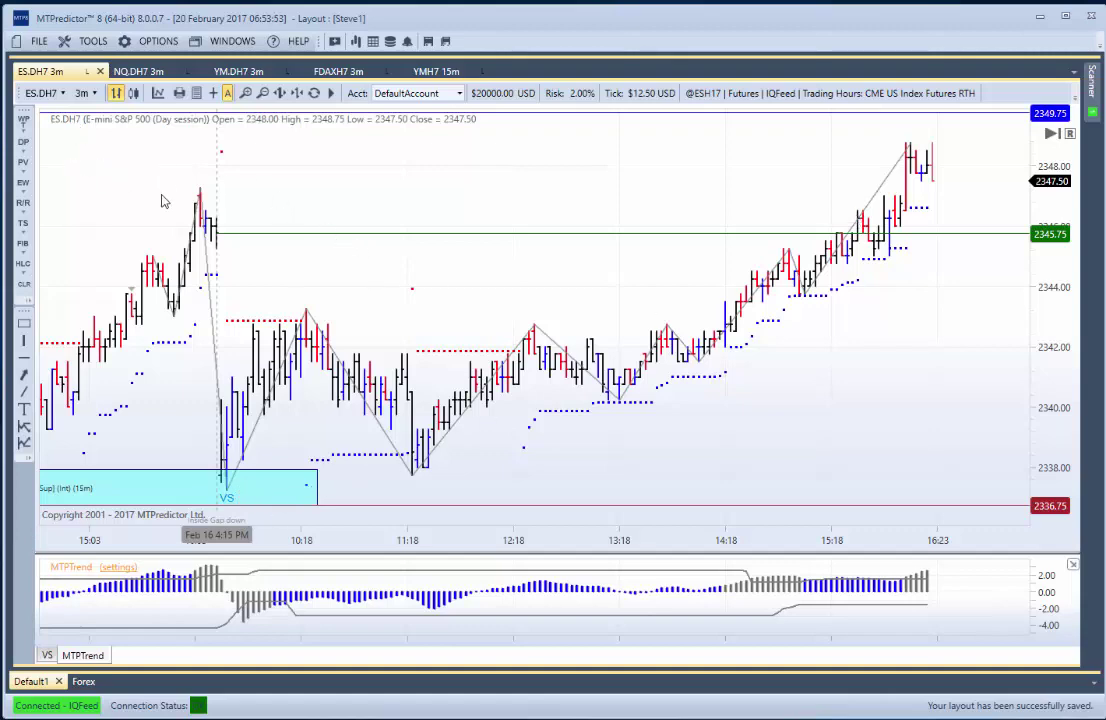
left_click(220, 72)
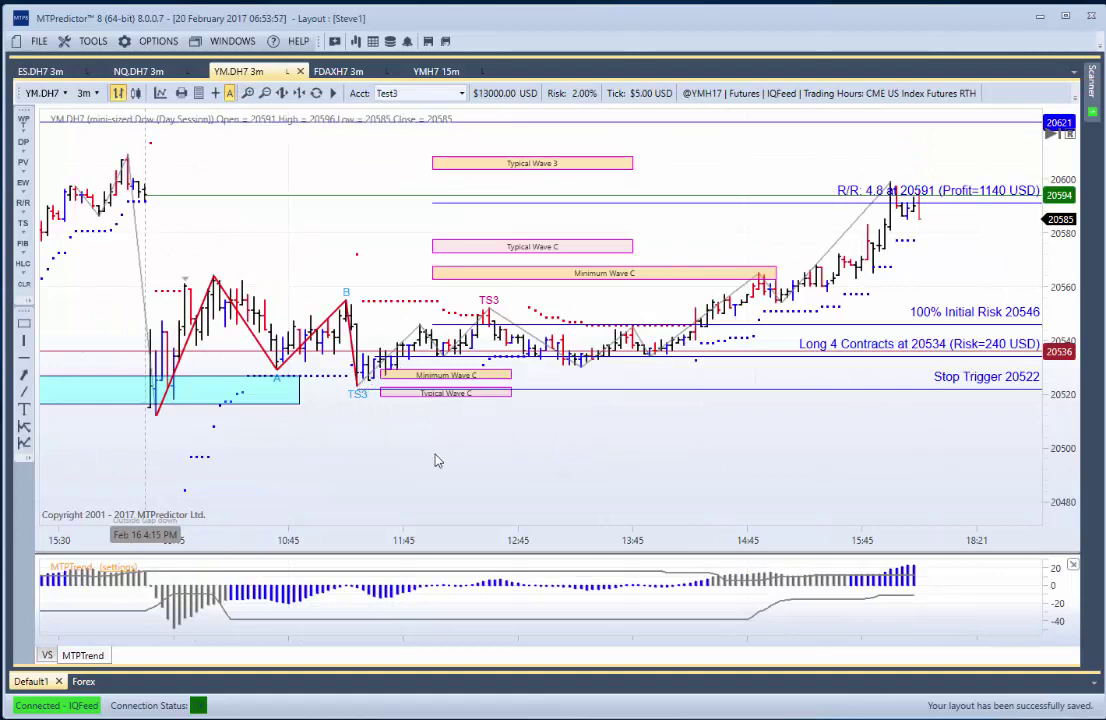
scroll(430, 457, "down", 3)
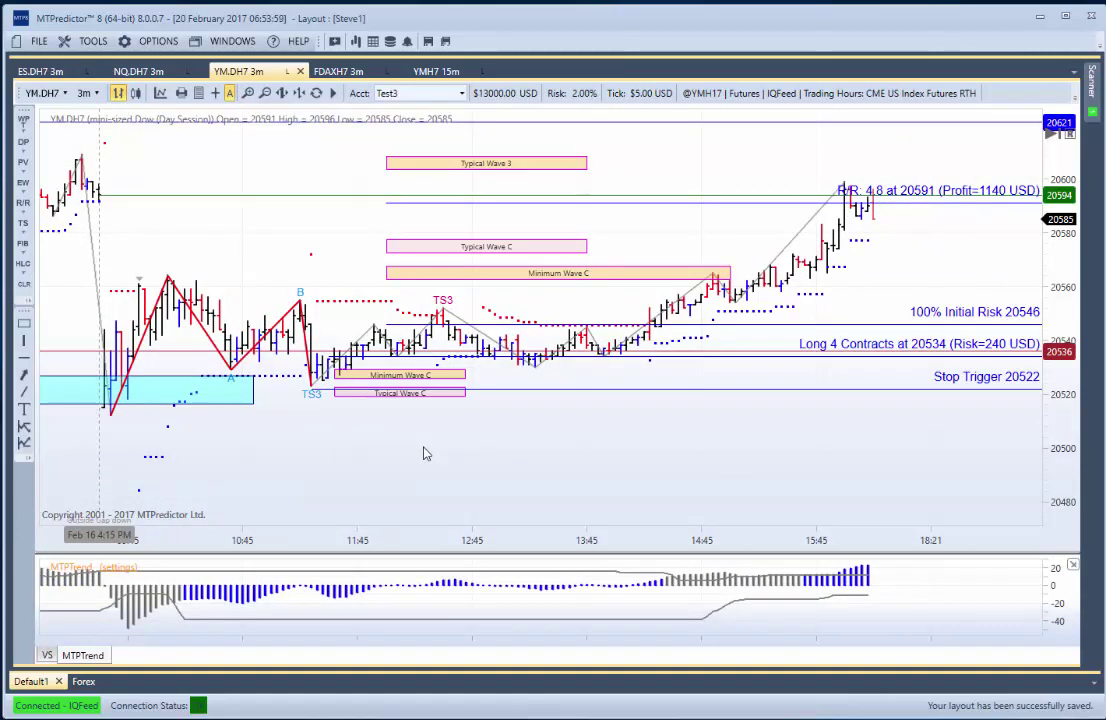